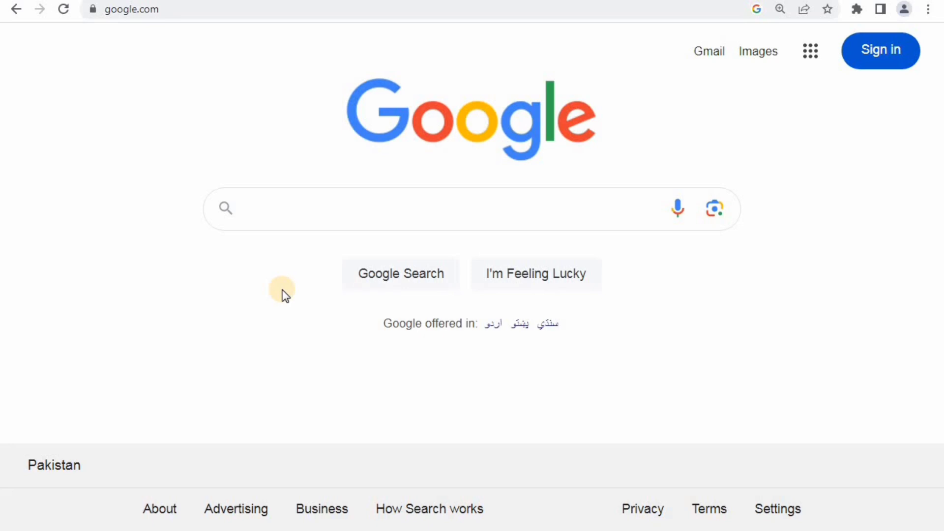
- Search Google for 'iris fbr' to find the IRIS 2.0 - FBR portal
left_click(283, 212)
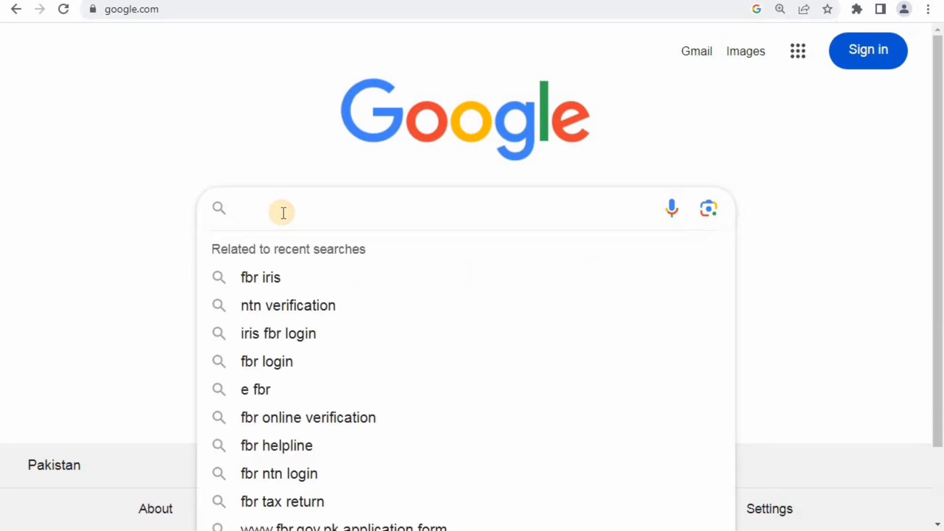
type("fbr")
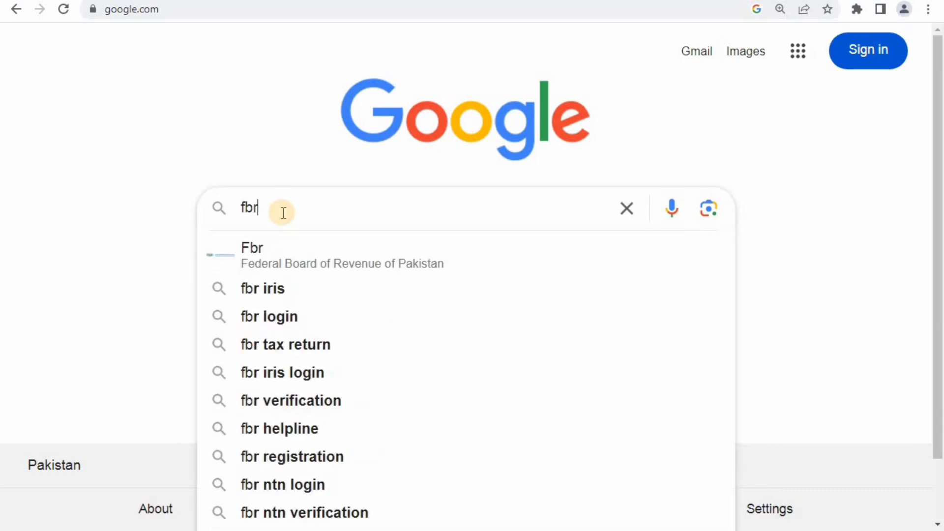
key("BackSpace")
key("BackSpace")
key("BackSpace")
type("ir")
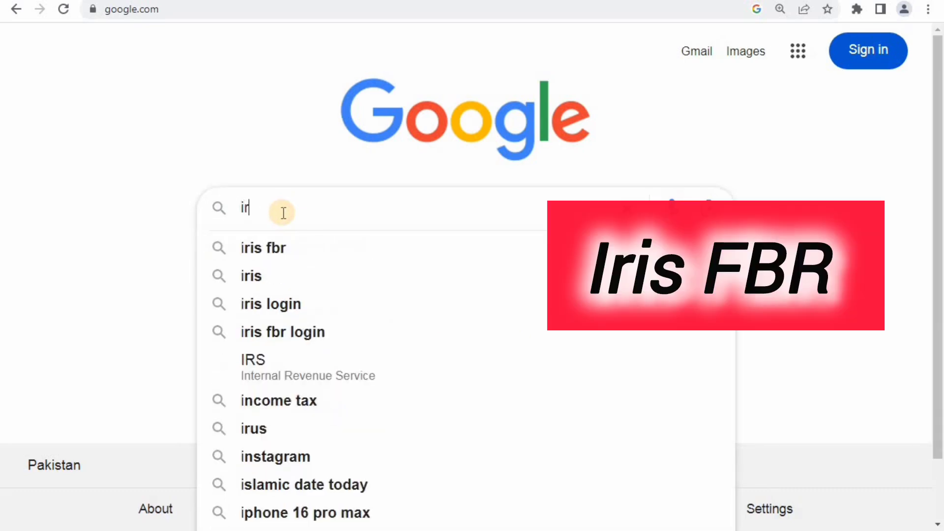
type("is fbr")
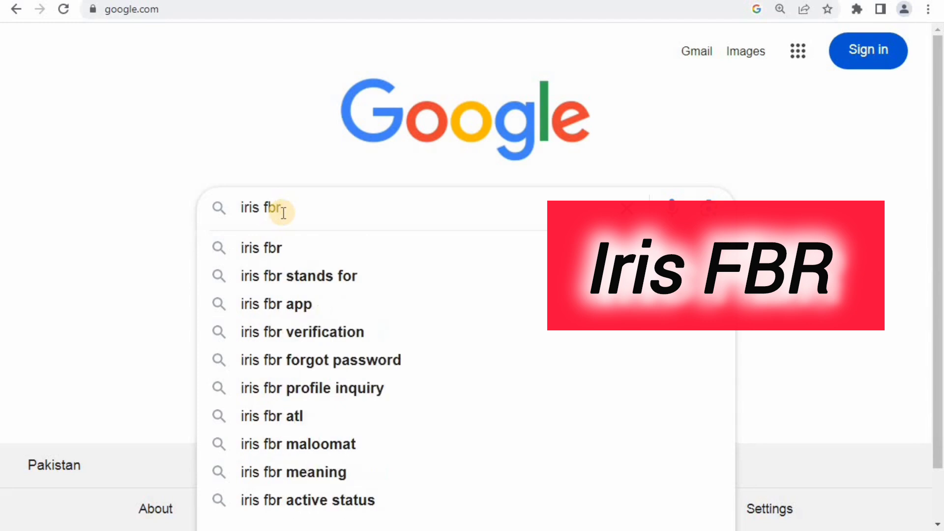
key("Return")
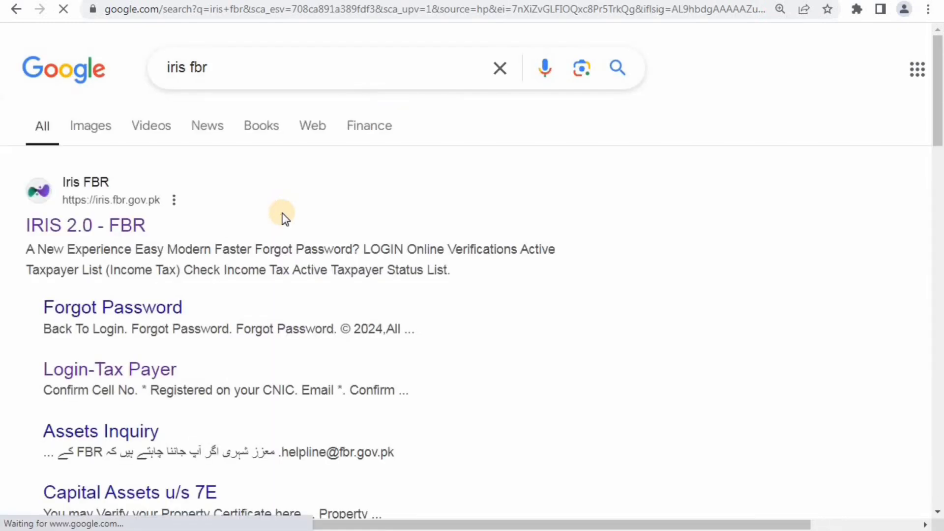
- Open the IRIS 2.0 - FBR result and log in with the registration number and password
left_click(84, 234)
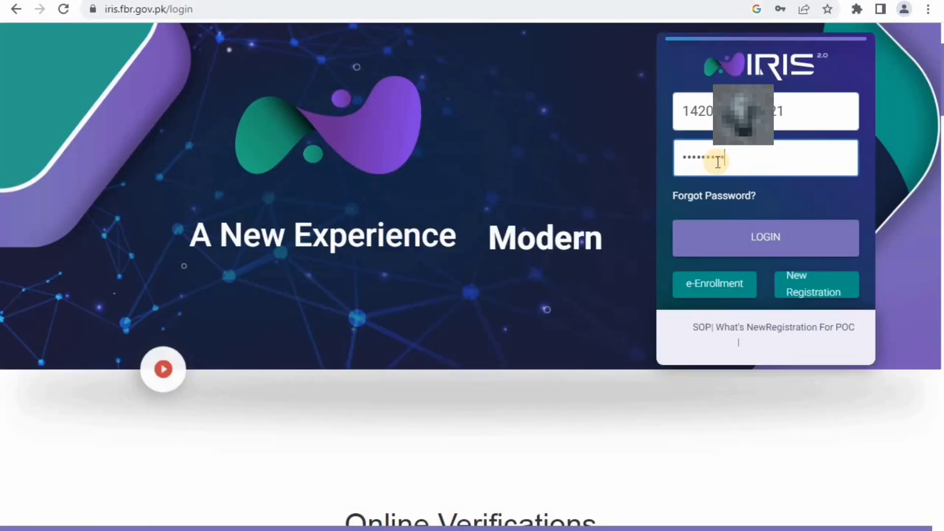
key("Return")
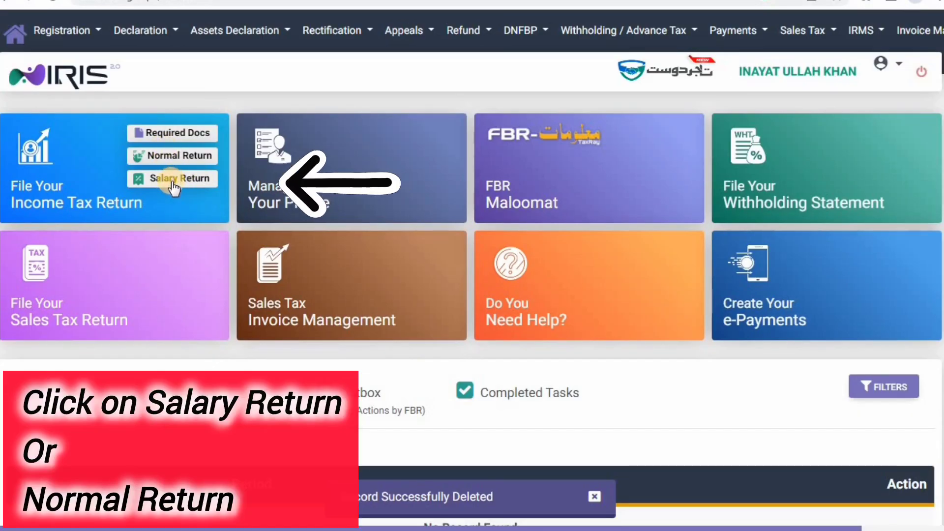
- Start a 2024 Salary Return for the period 01-JUL-2023 - 30-JUN-2024
left_click(173, 181)
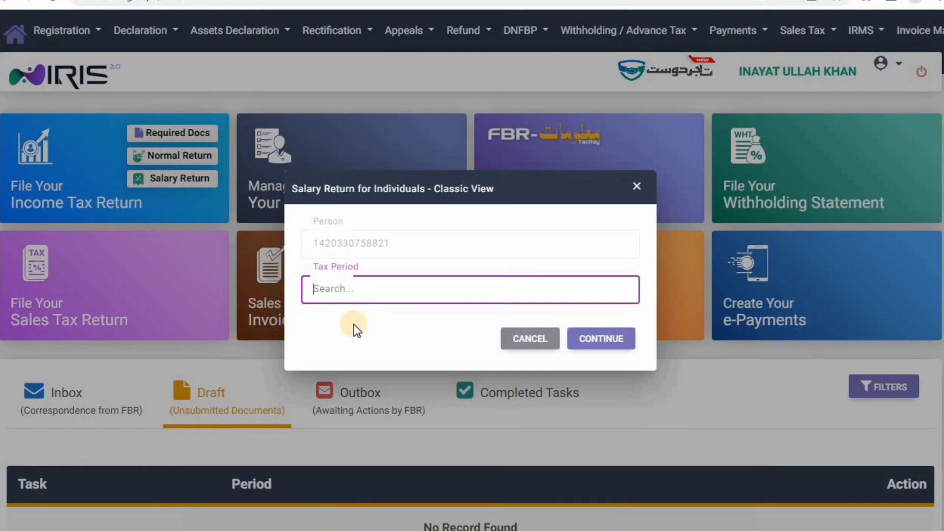
type("2024")
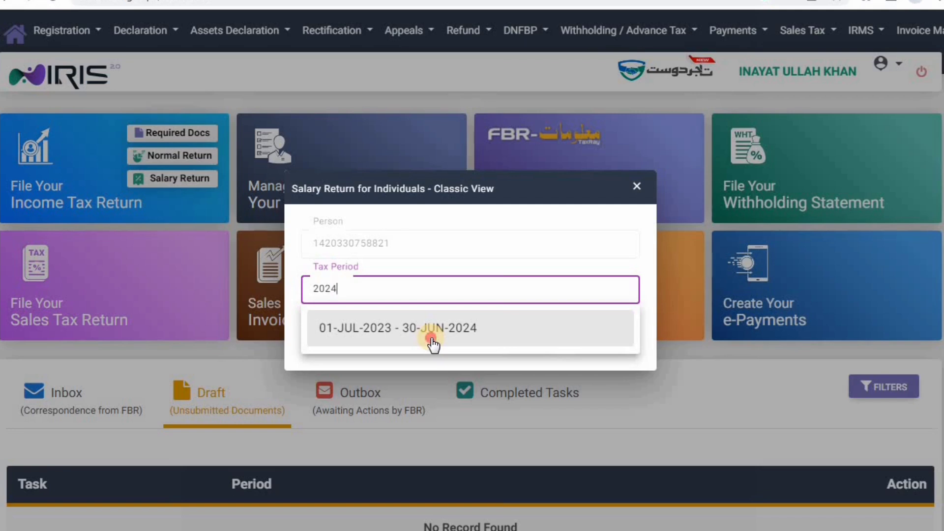
left_click(433, 344)
left_click(601, 344)
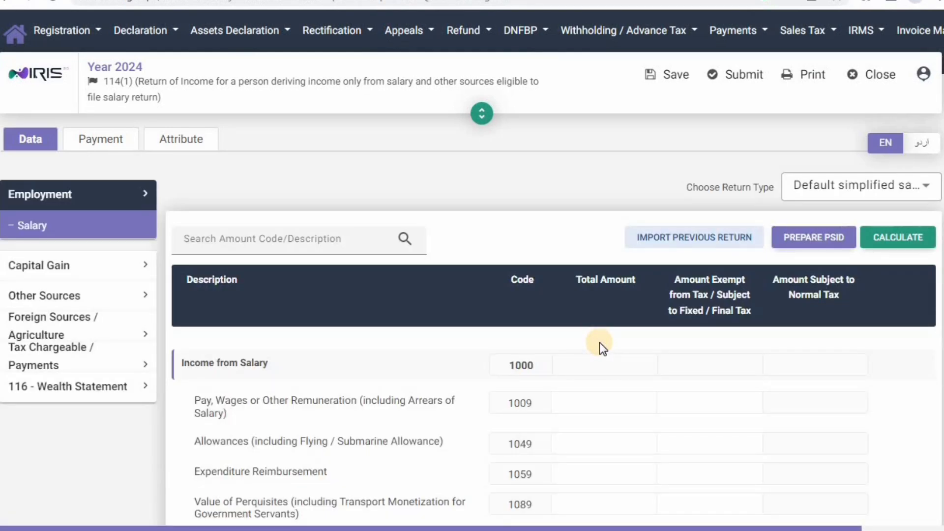
- Import the previous return and change the 1009 pay and wages total to 1,566,900
left_click(699, 252)
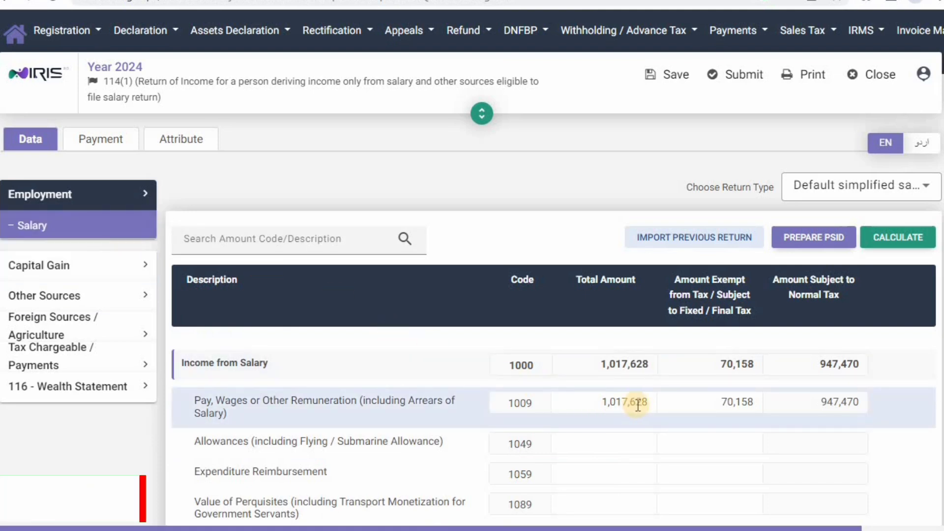
left_click_drag(650, 403, 565, 409)
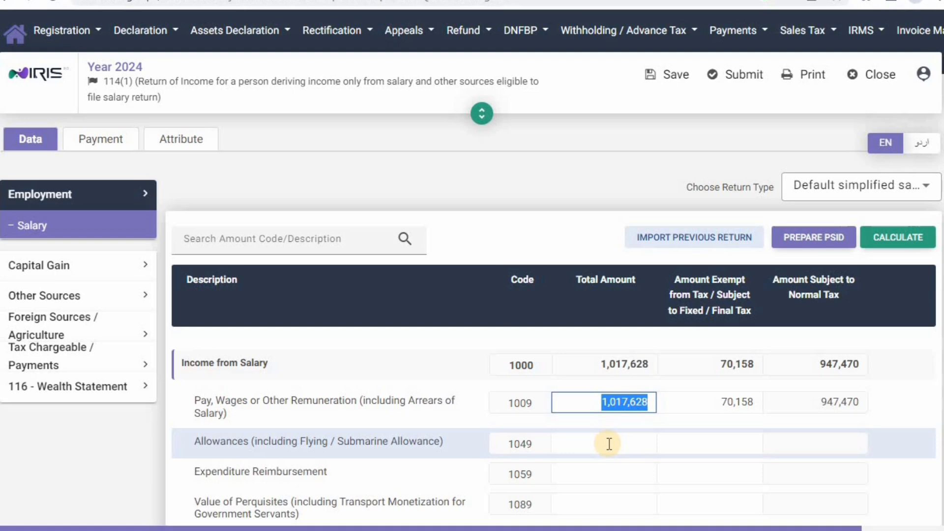
type("1,")
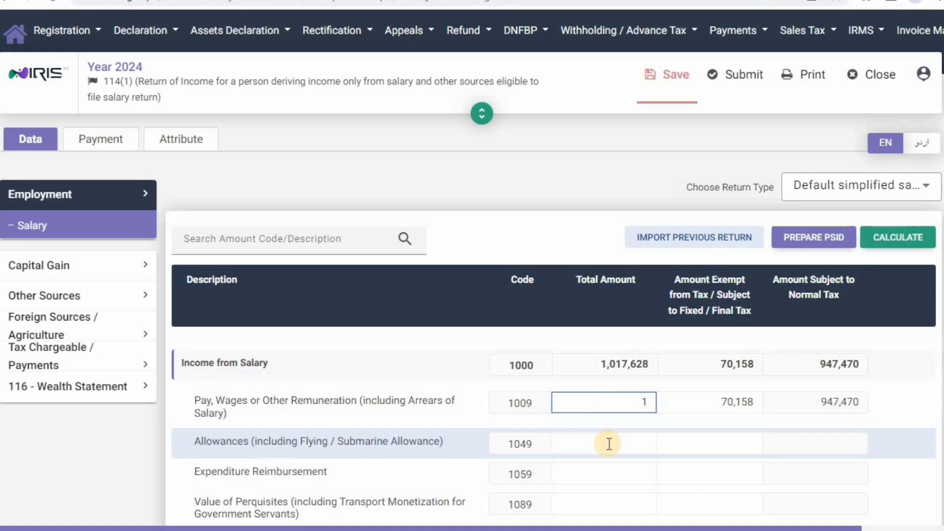
type("566,900")
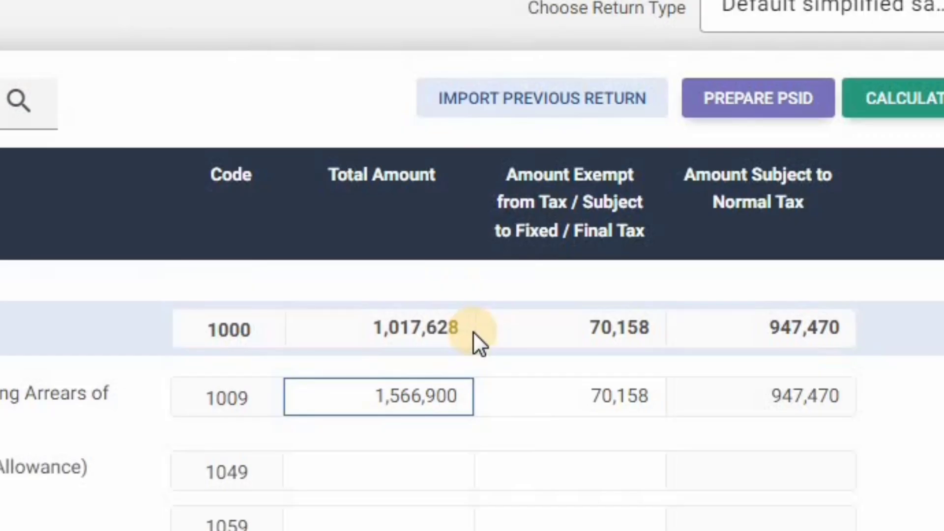
key("BackSpace")
key("BackSpace")
key("BackSpace")
key("BackSpace")
key("BackSpace")
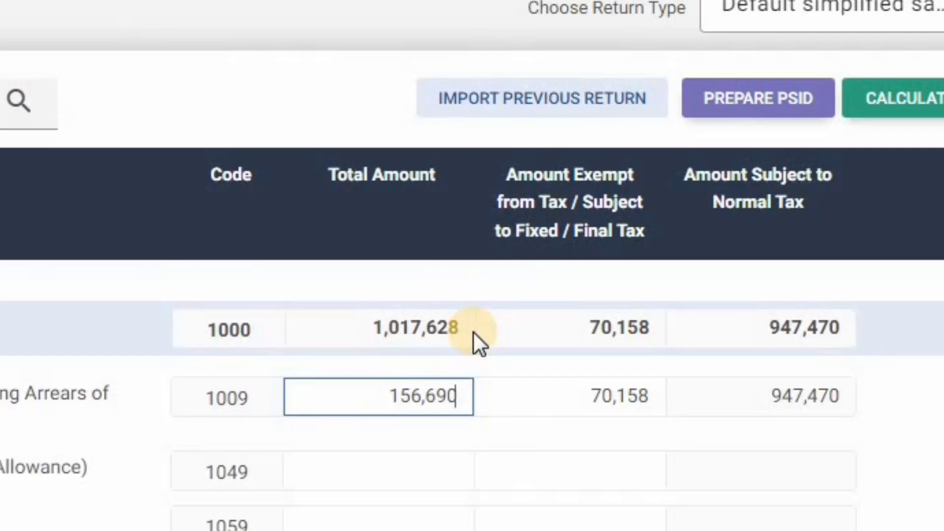
key("BackSpace")
key("BackSpace")
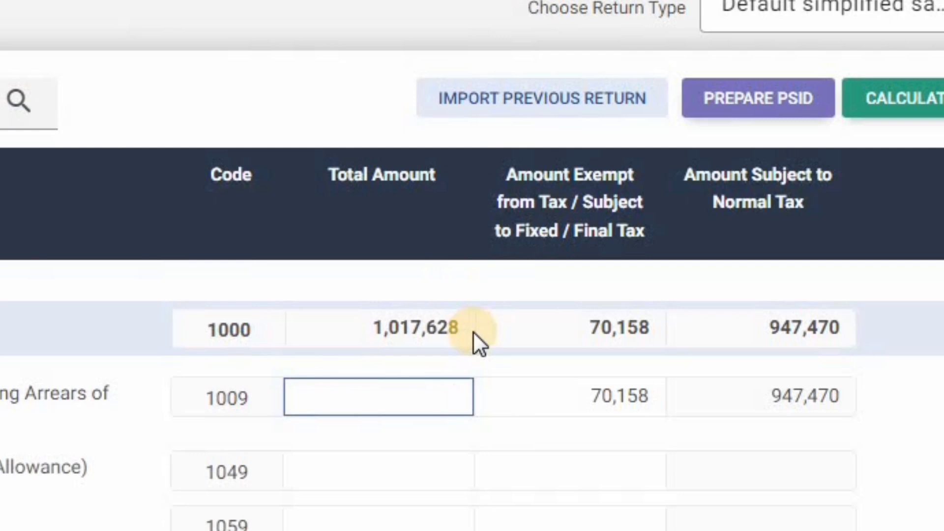
type("1,566")
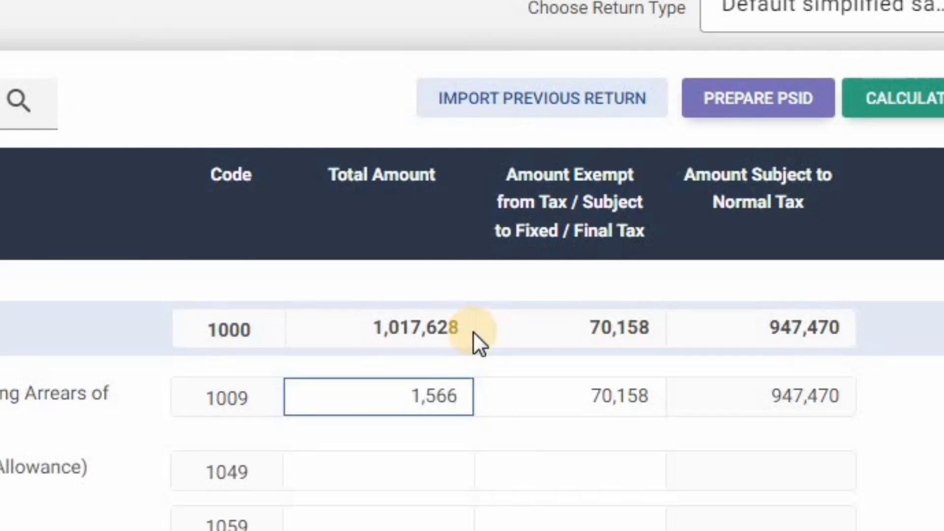
type(",900")
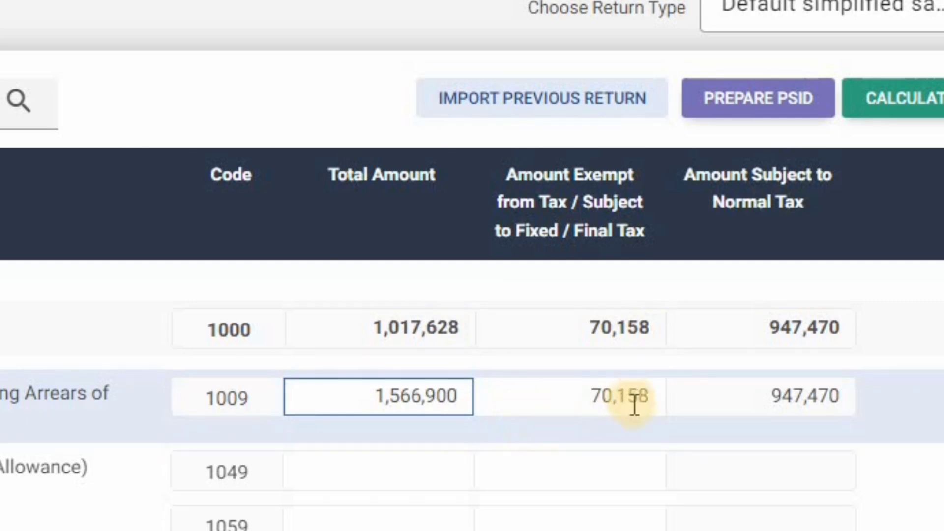
- Set the 1009 exempt amount to 89,670, recalculate, and show the Foreign Sources / Agriculture row 6100
left_click_drag(658, 395, 565, 394)
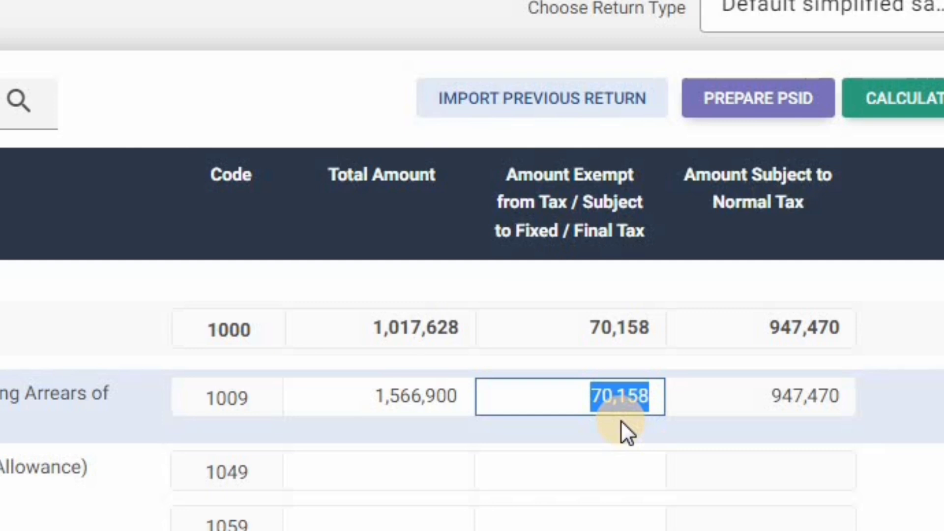
type("89")
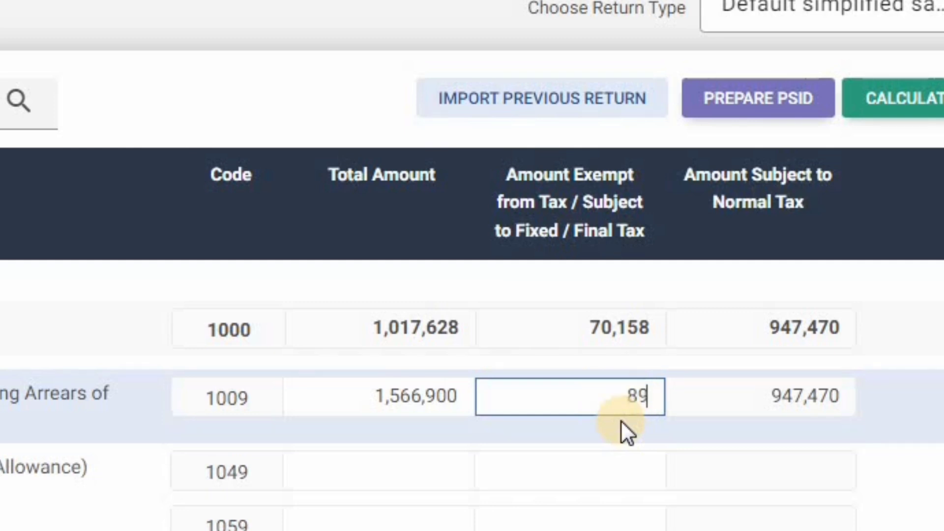
type(",670")
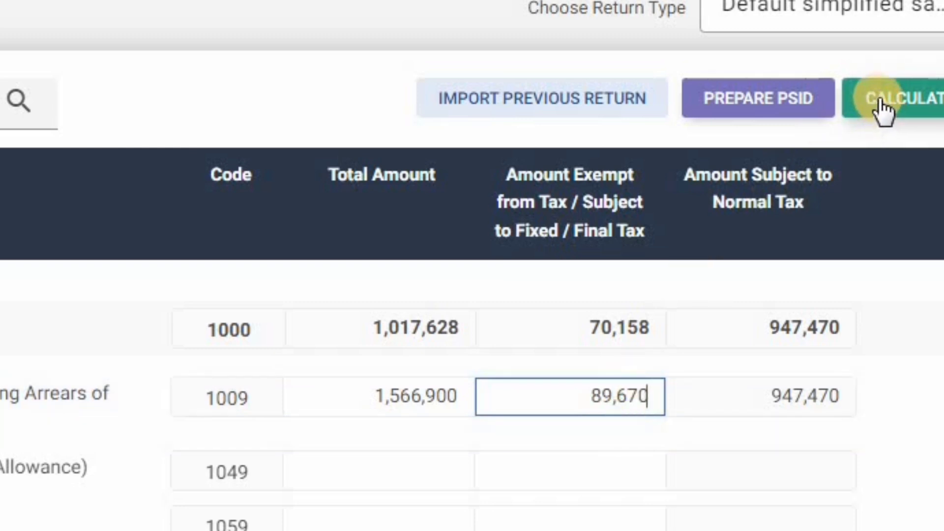
left_click(877, 103)
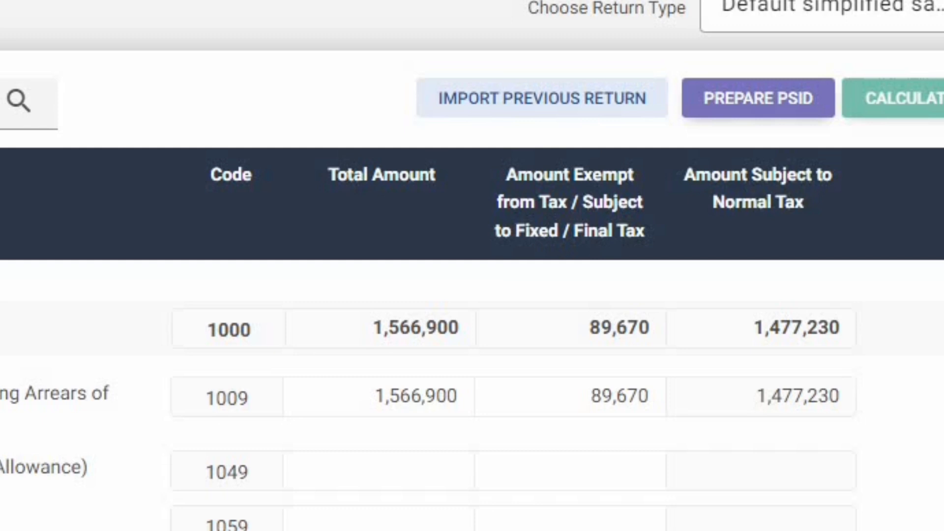
left_click(1, 374)
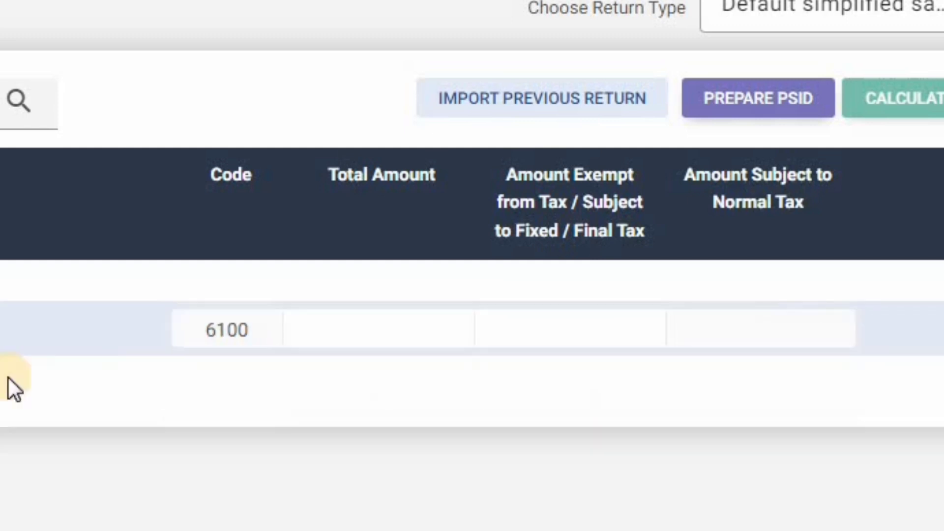
- Enter 65,000 educational expenses for 5 children under Deductible Allowances code 9008 and recalculate
left_click(541, 327)
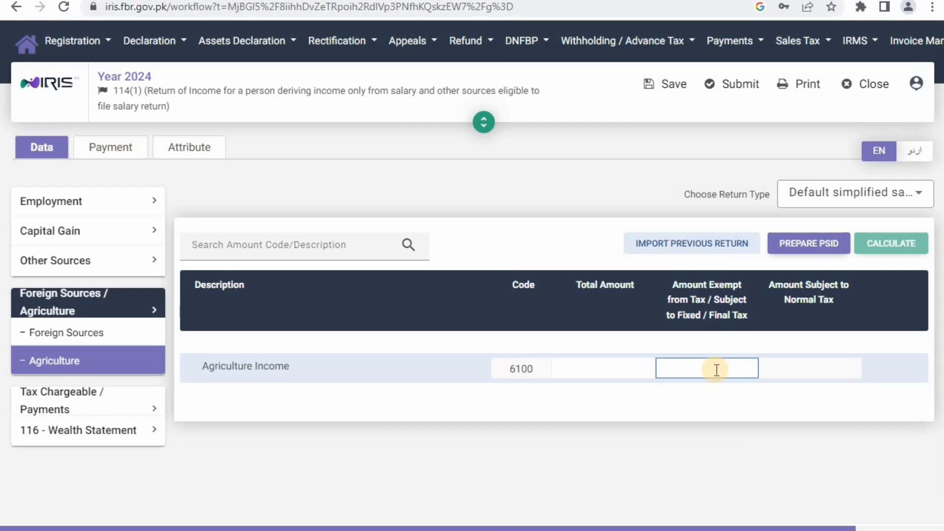
left_click(78, 408)
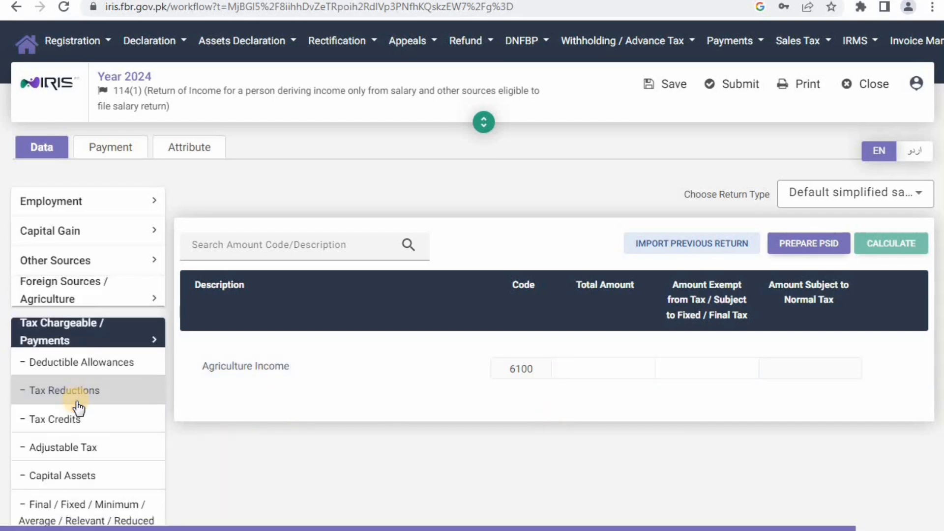
left_click(94, 374)
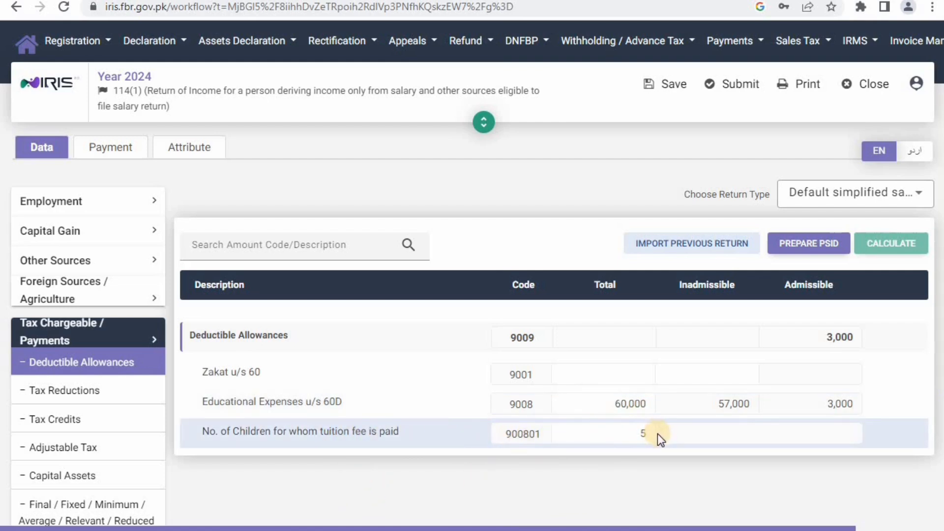
left_click(648, 408)
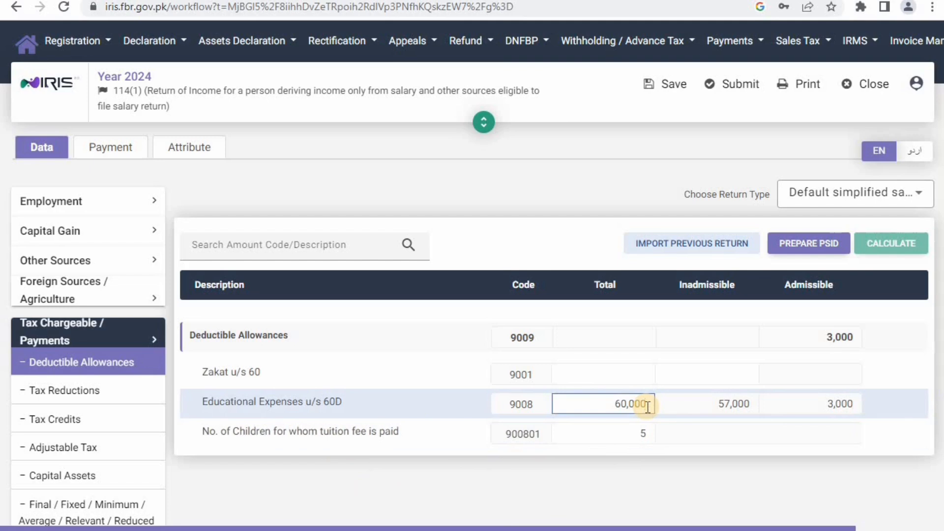
key("BackSpace")
key("BackSpace")
key("BackSpace")
key("BackSpace")
key("BackSpace")
key("BackSpace")
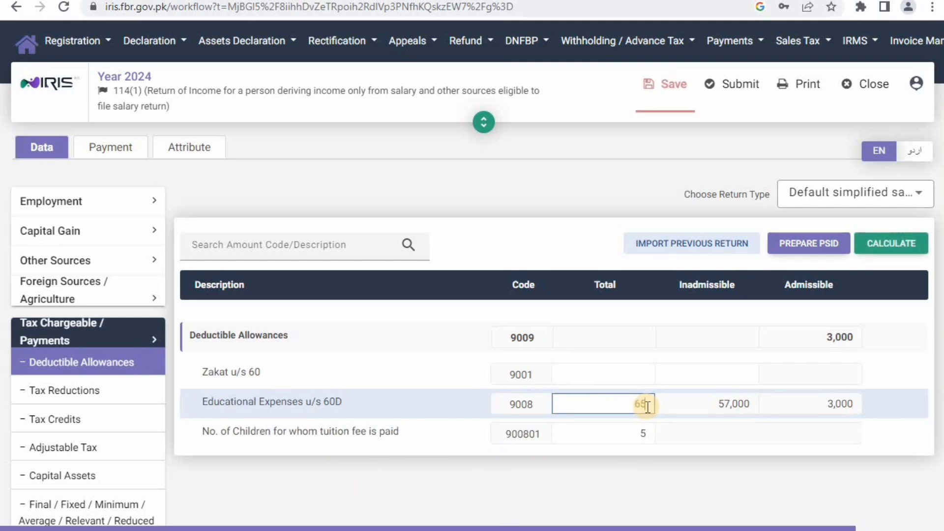
type("000")
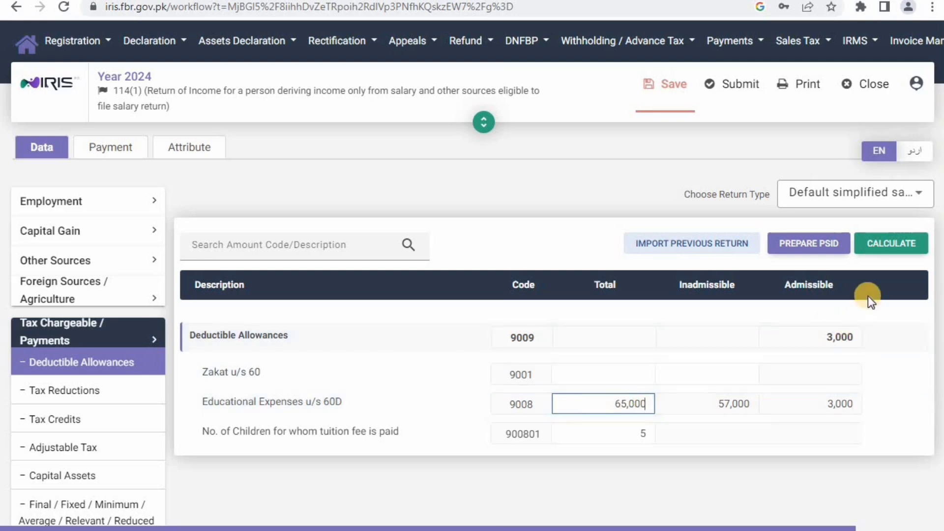
left_click(888, 245)
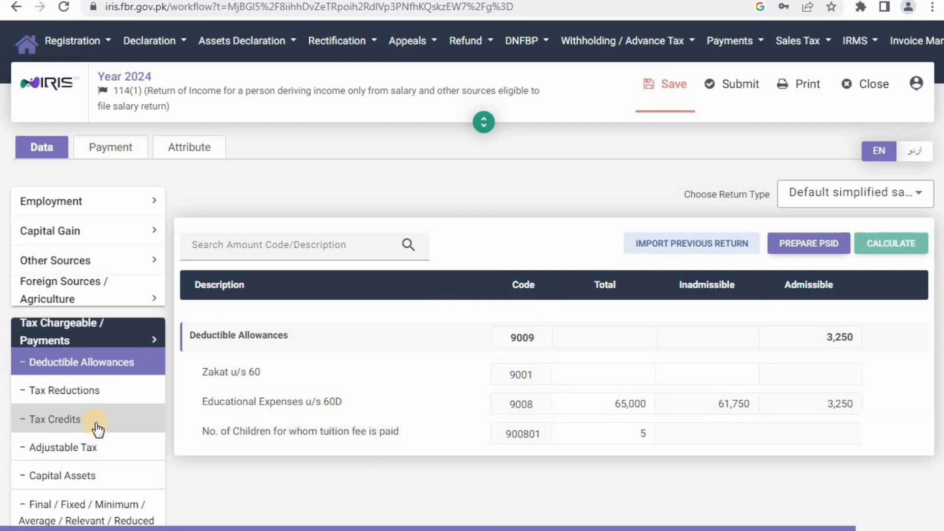
- Change the Adjustable Tax salary tax deducted from 8,108 to 45,310 and recalculate
left_click(94, 447)
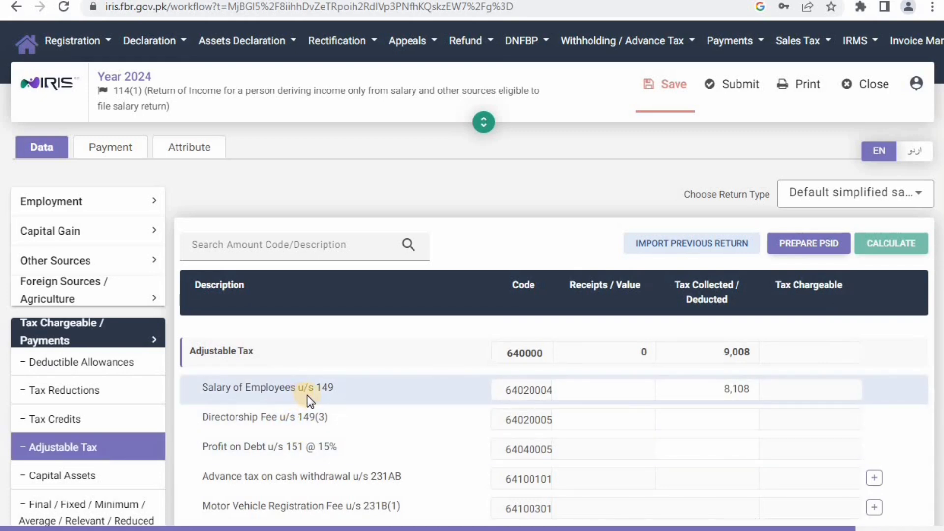
left_click(756, 393)
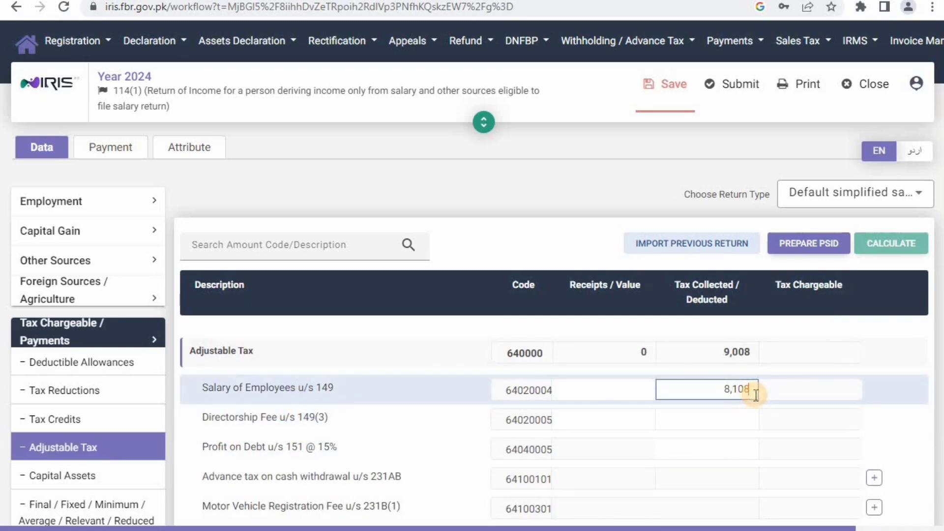
key("BackSpace")
key("BackSpace")
key("BackSpace")
key("BackSpace")
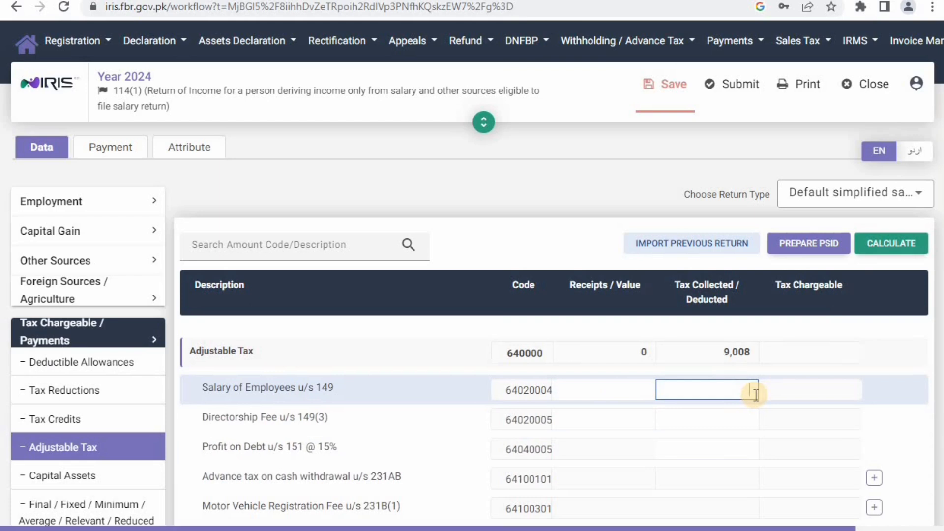
type("45310")
left_click(891, 243)
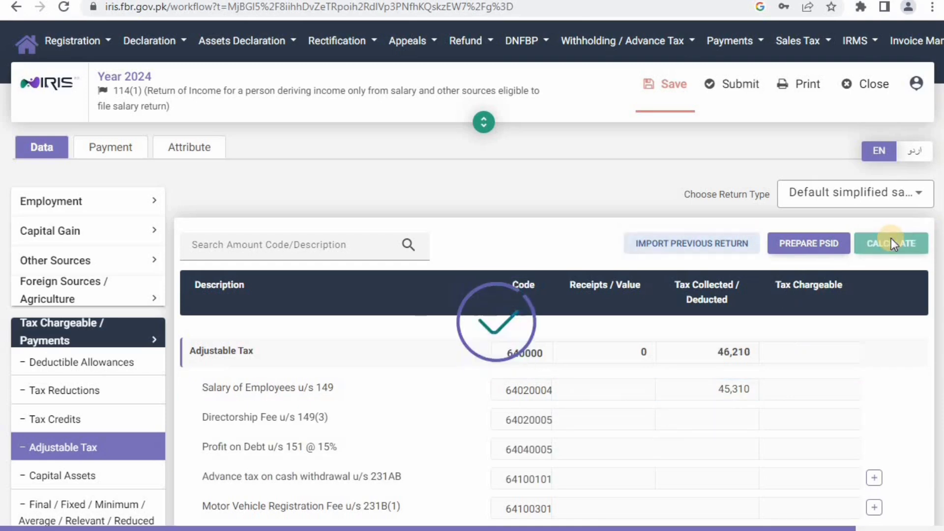
scroll(541, 428, "down", 3)
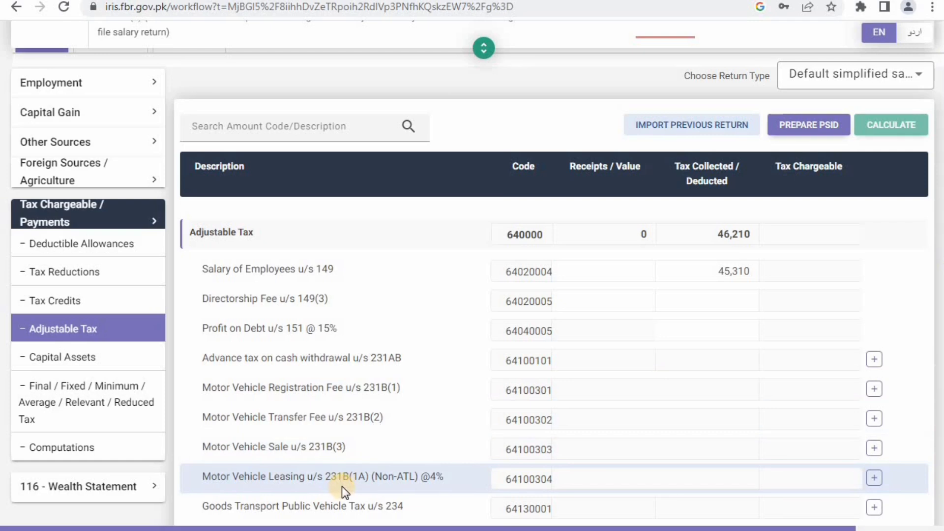
scroll(349, 487, "down", 3)
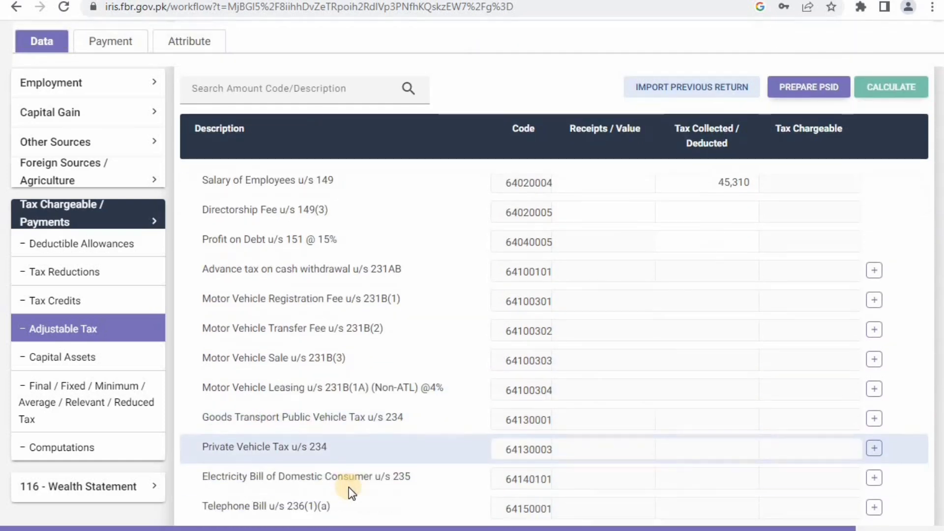
scroll(349, 487, "down", 1)
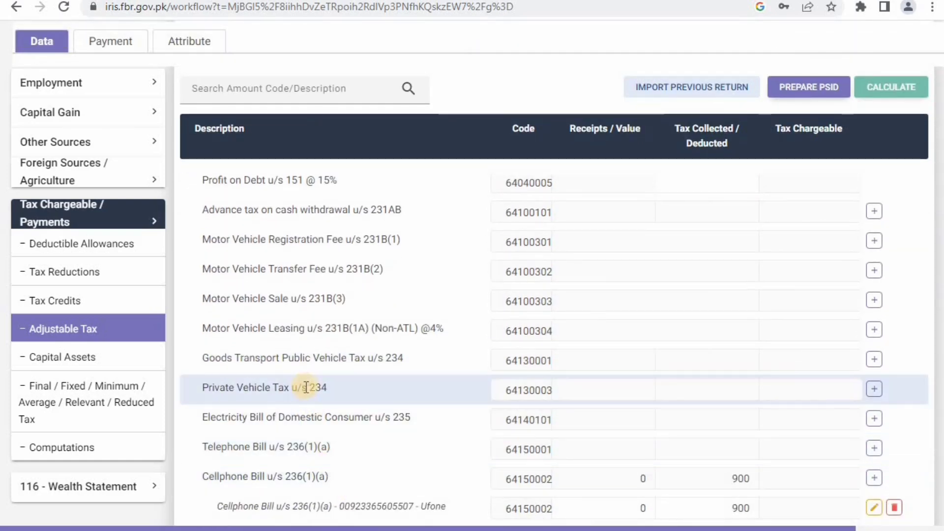
left_click(875, 390)
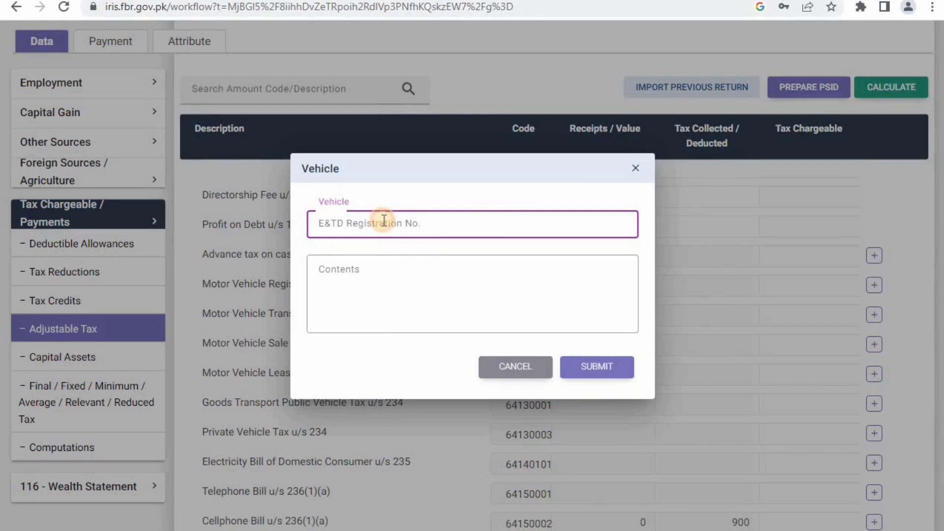
left_click(355, 264)
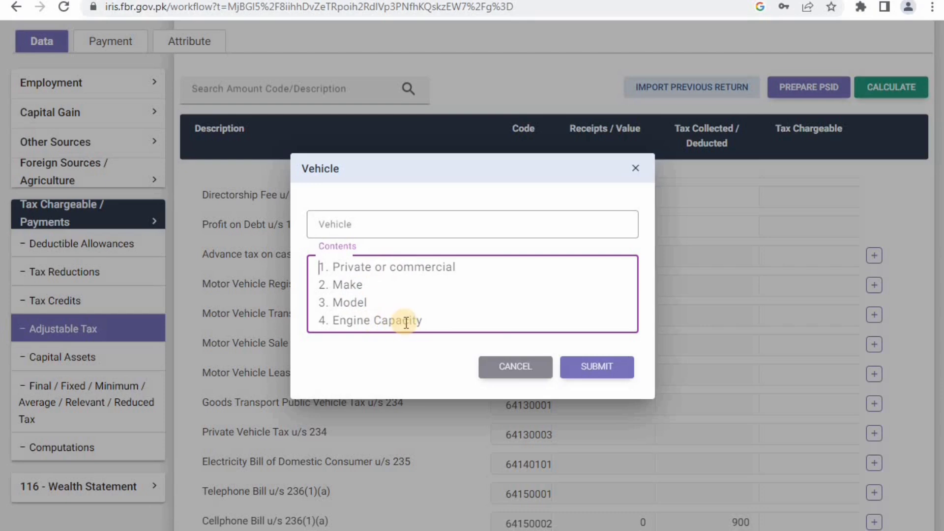
left_click(635, 169)
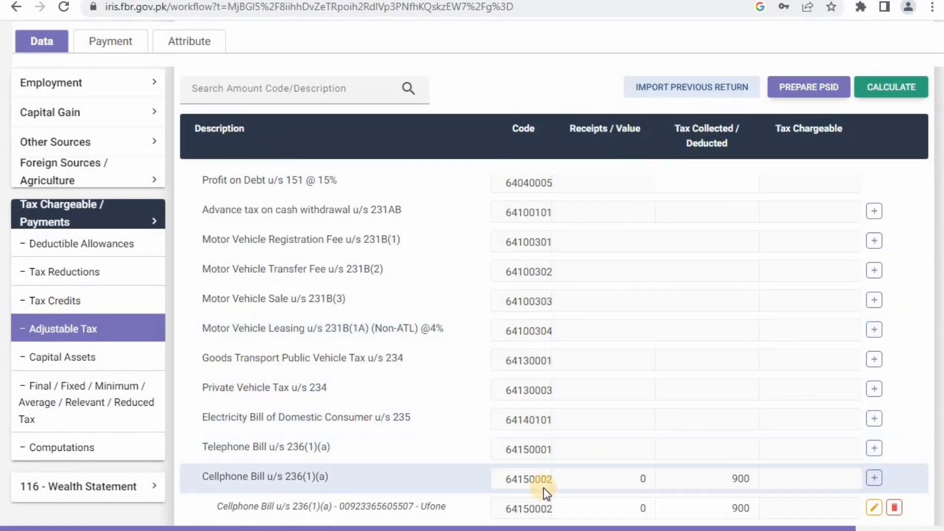
- Change the Ufone cellphone bill tax collected from 900 to 1,100 and recalculate
scroll(544, 488, "down", 1)
scroll(544, 488, "down", 2)
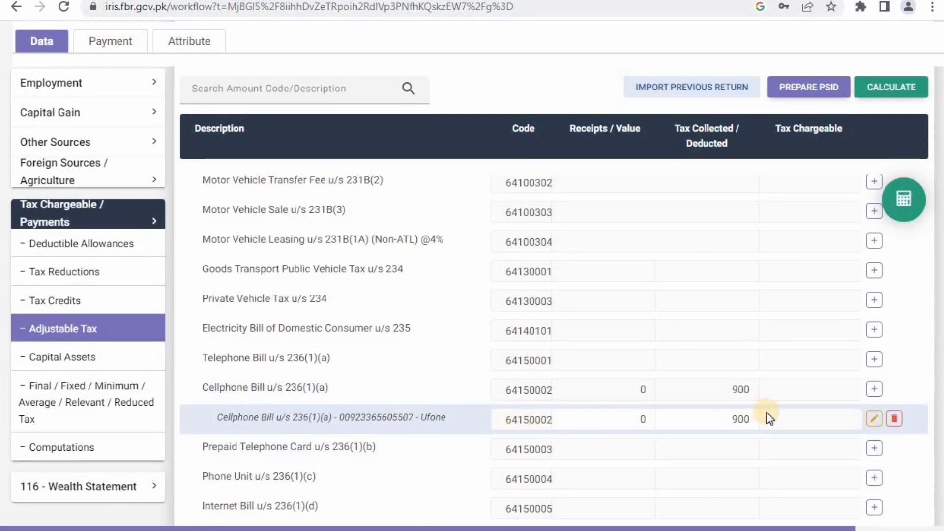
left_click(873, 421)
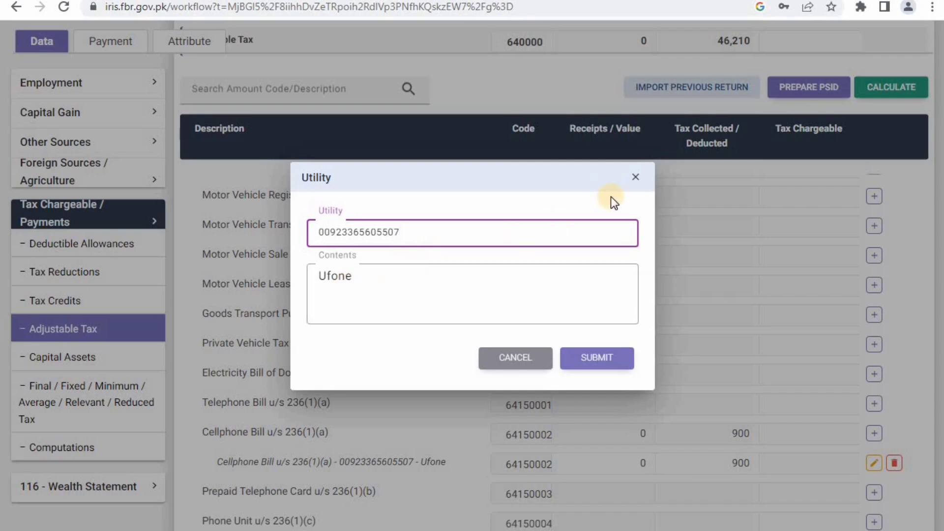
left_click(637, 182)
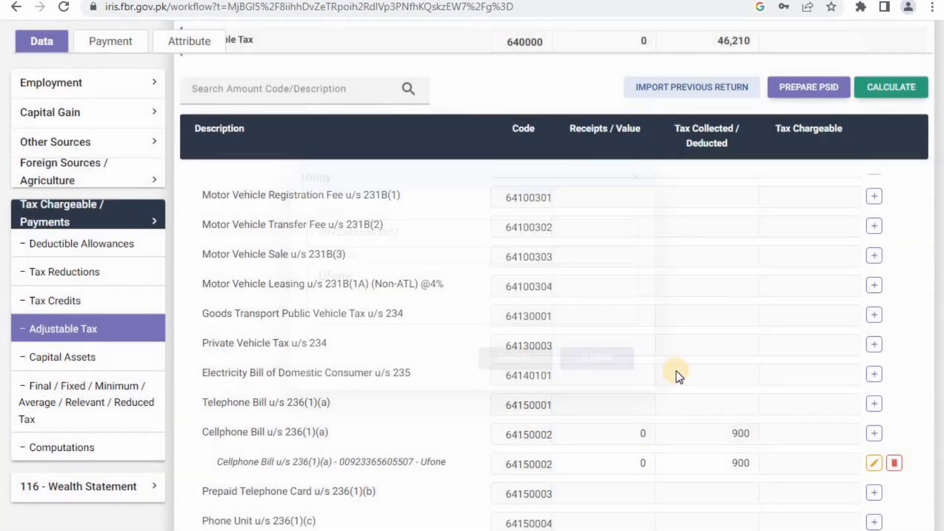
scroll(676, 370, "down", 1)
left_click(752, 419)
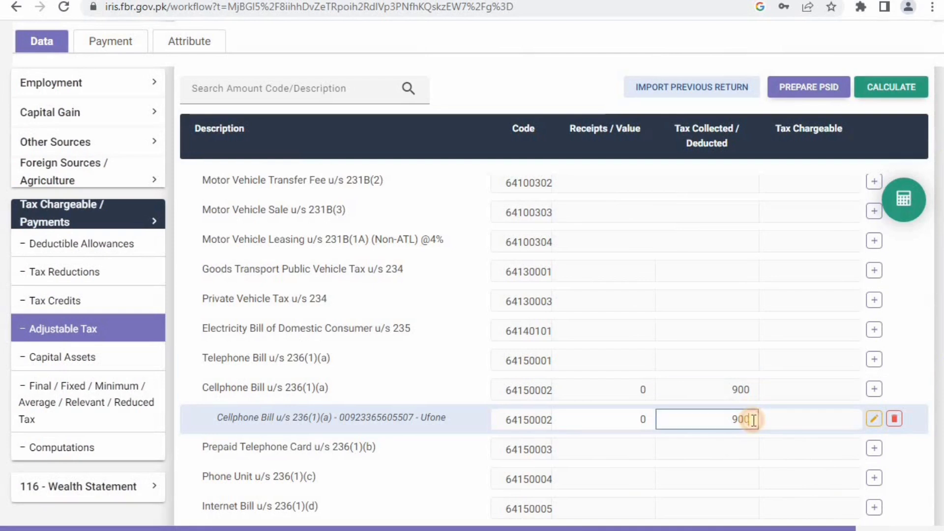
key("BackSpace")
key("BackSpace")
key("BackSpace")
type("1,100")
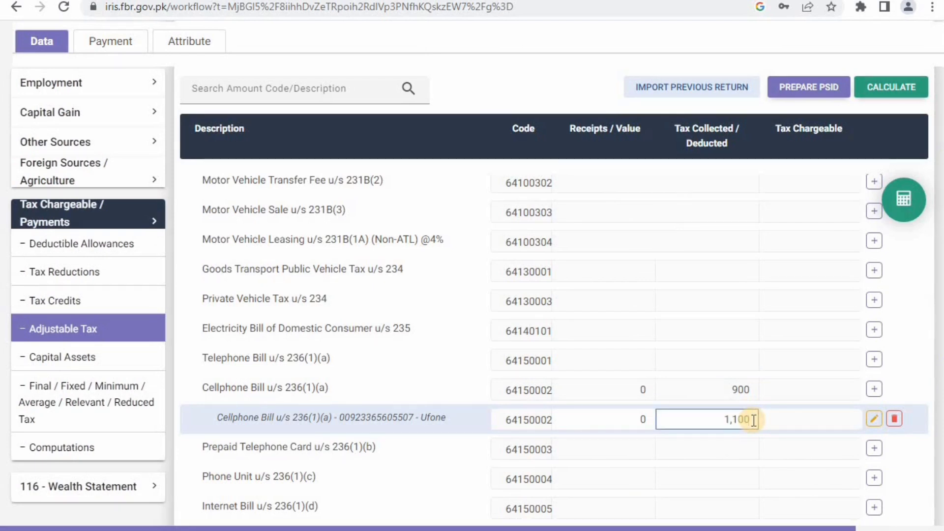
left_click(889, 90)
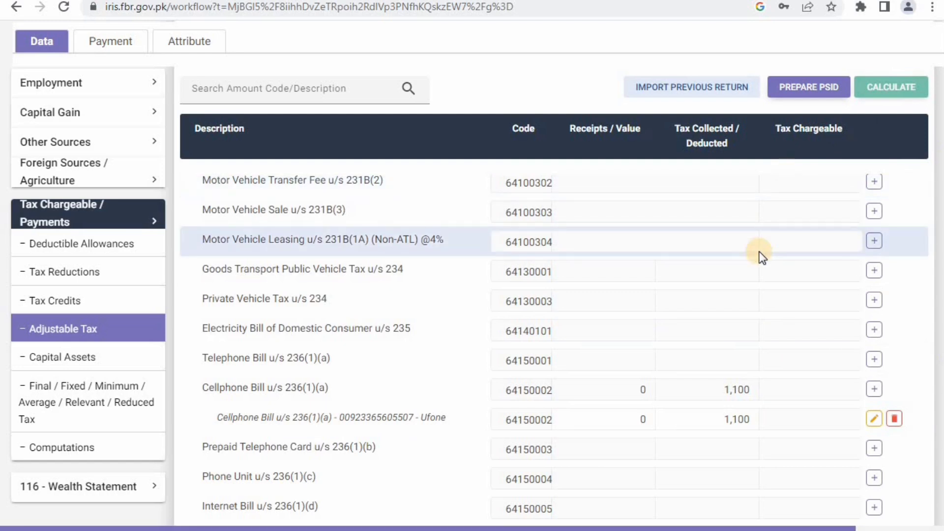
scroll(487, 347, "down", 4)
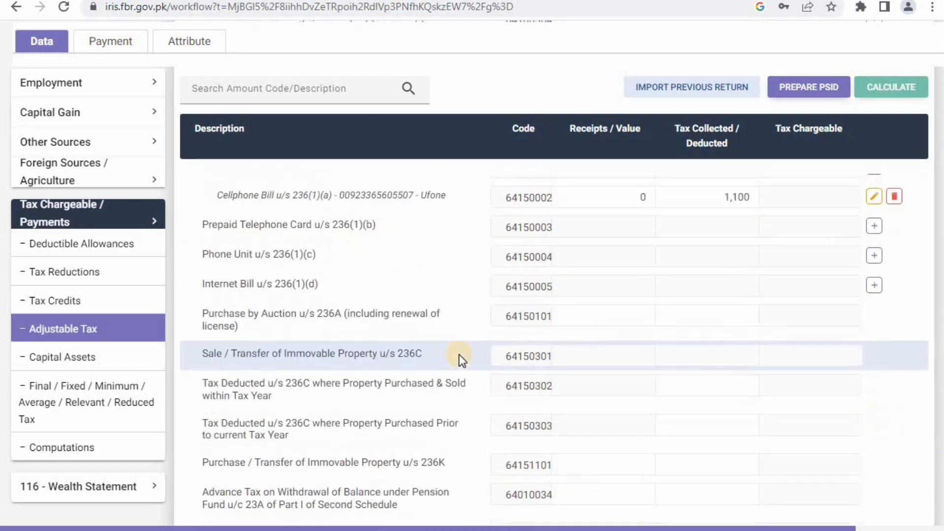
- Review Computations: withholding tax 46,410, tax chargeable 47,088, admitted income tax 678
left_click(79, 448)
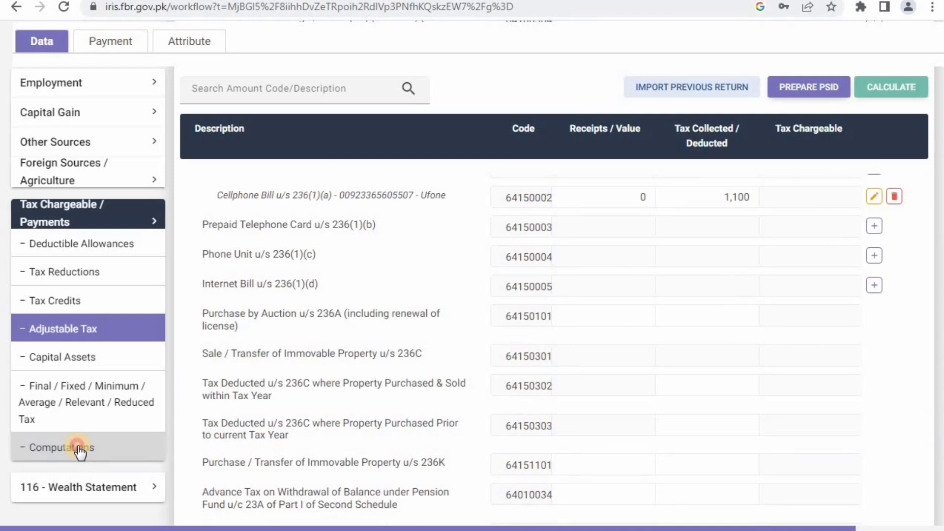
scroll(80, 453, "up", 3)
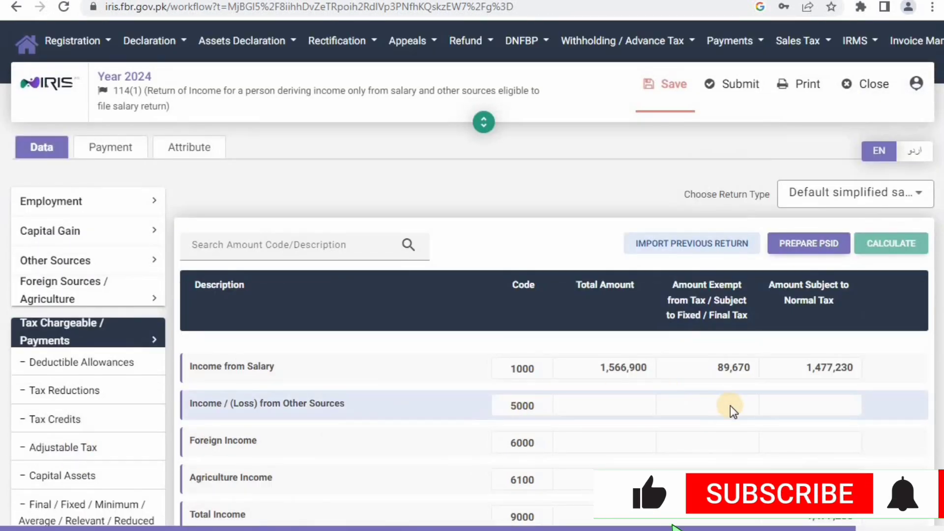
scroll(731, 406, "down", 3)
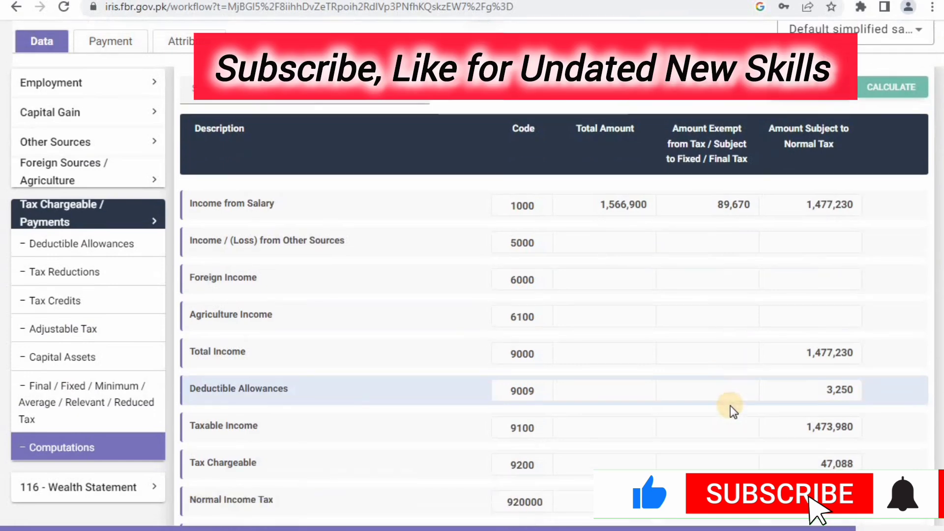
scroll(730, 406, "down", 6)
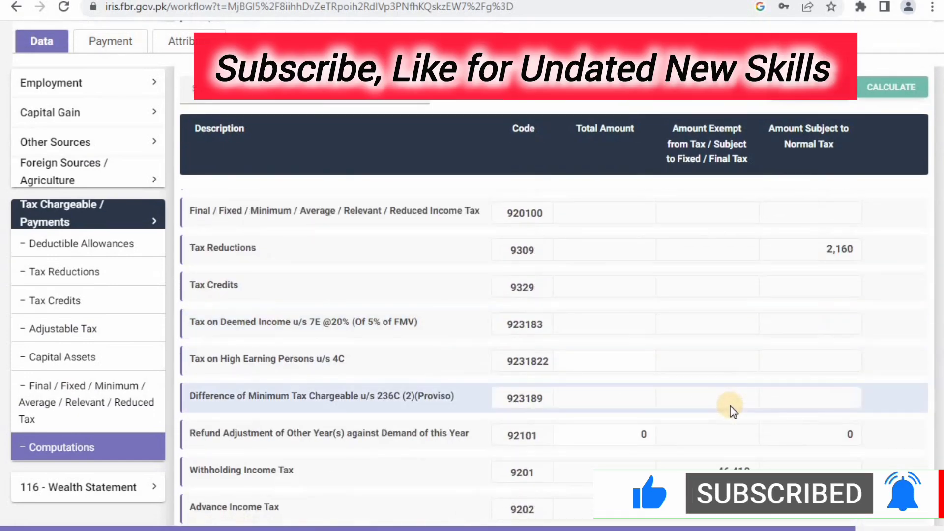
scroll(730, 406, "down", 2)
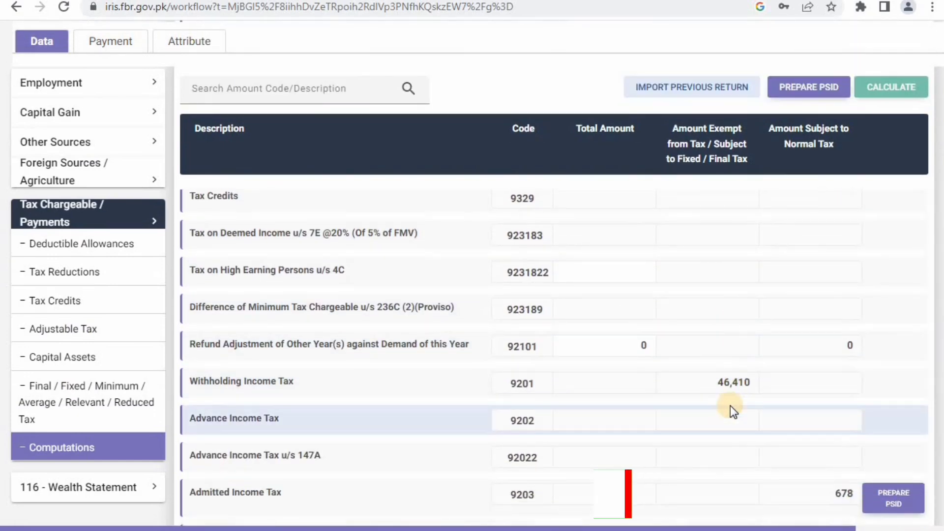
scroll(730, 406, "down", 1)
scroll(730, 406, "down", 1)
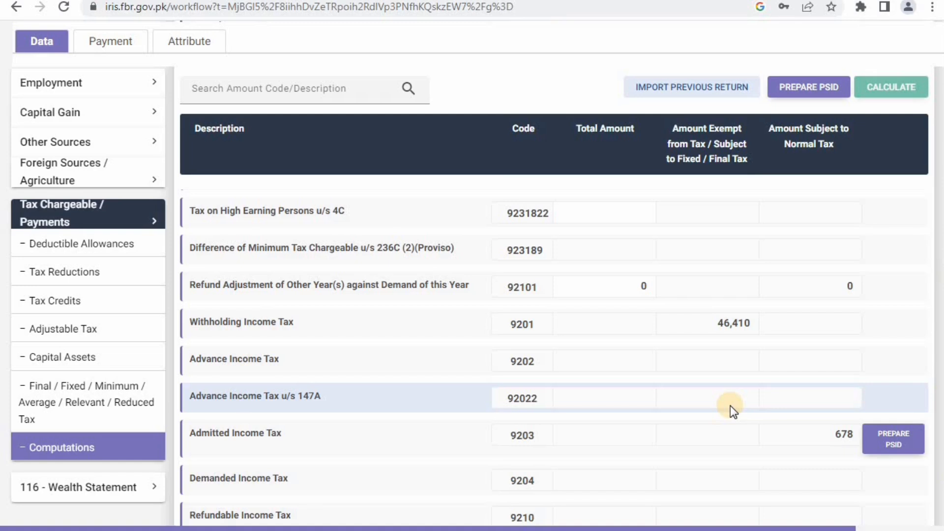
scroll(731, 405, "down", 2)
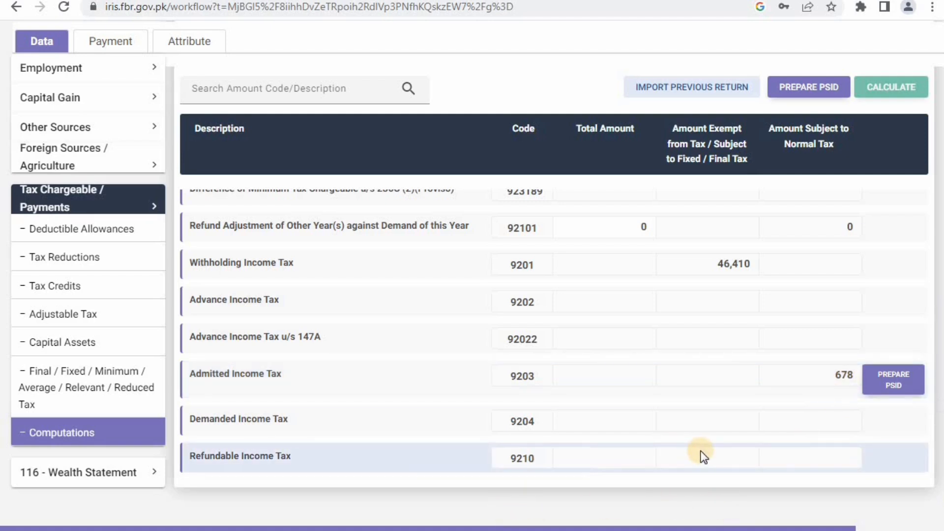
scroll(703, 455, "up", 8)
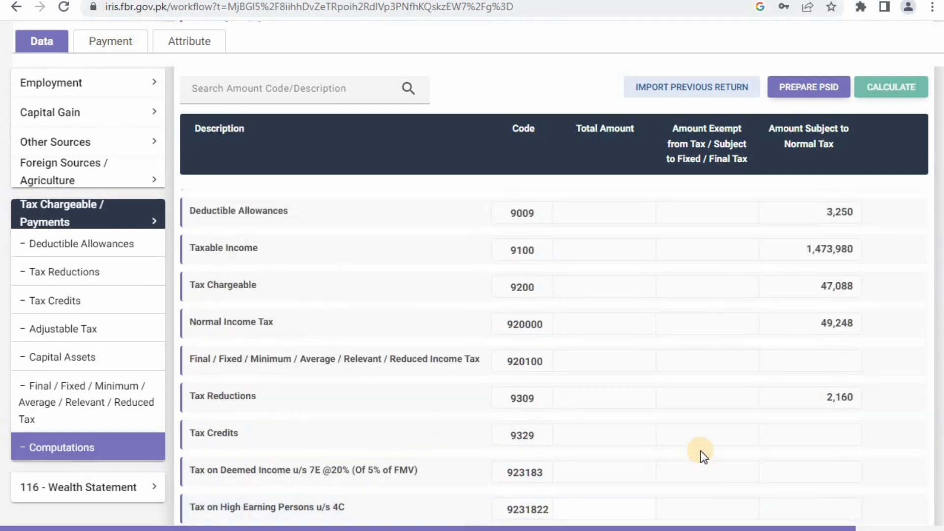
scroll(703, 455, "down", 1)
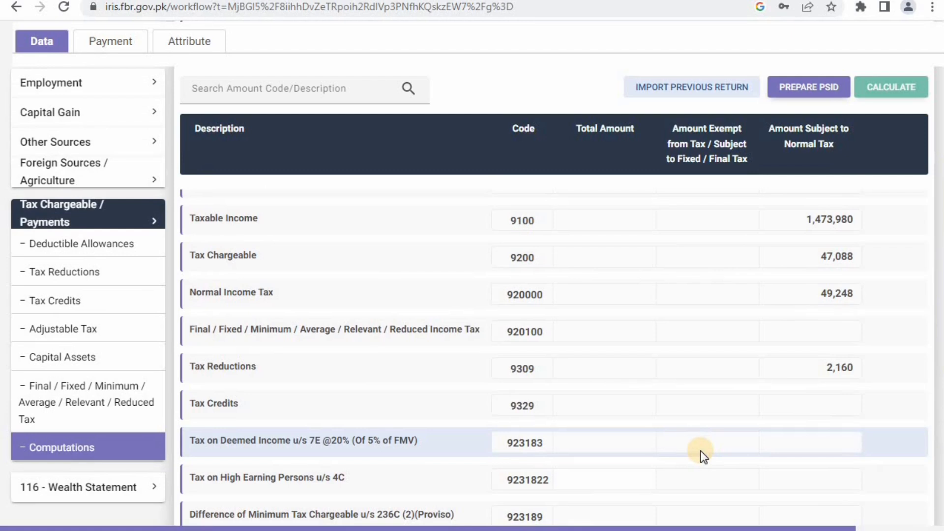
scroll(703, 454, "down", 1)
scroll(703, 455, "down", 3)
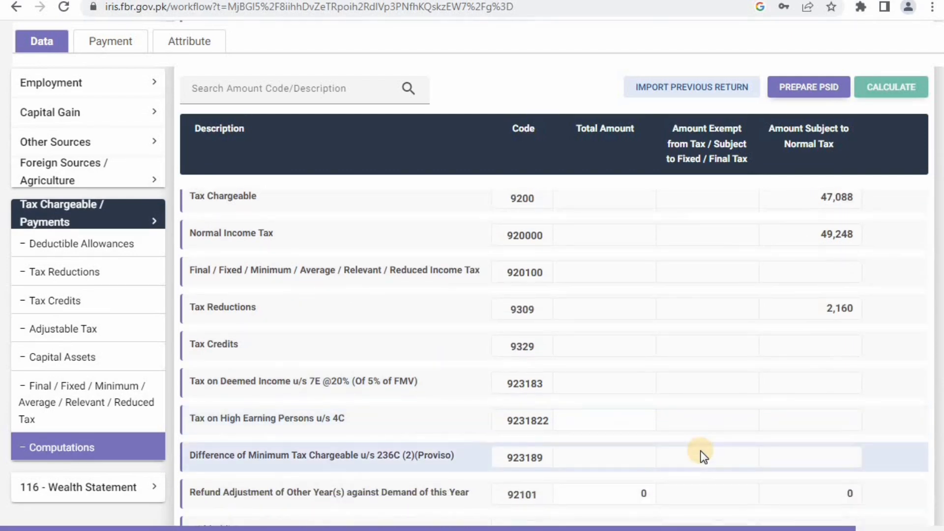
scroll(704, 455, "down", 5)
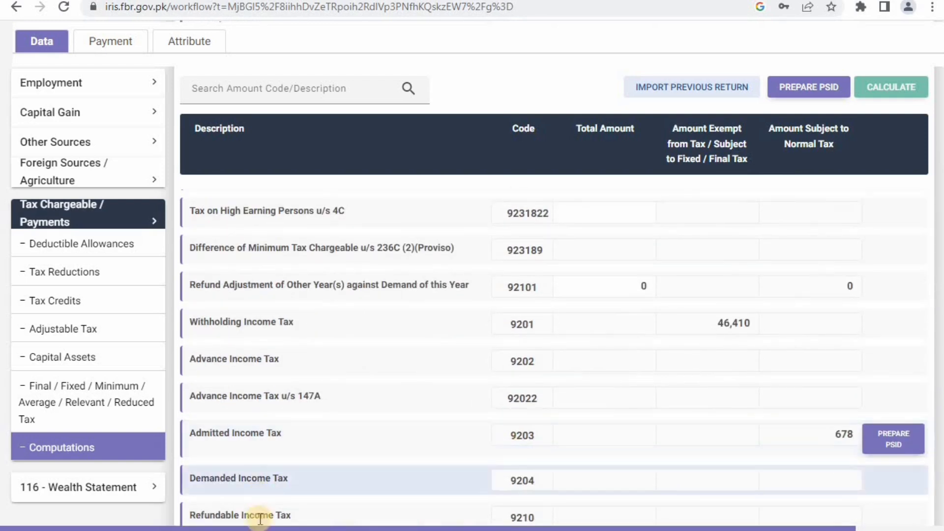
- Enter the withholding tax 46410 in a cleared Windows Calculator
left_click(295, 530)
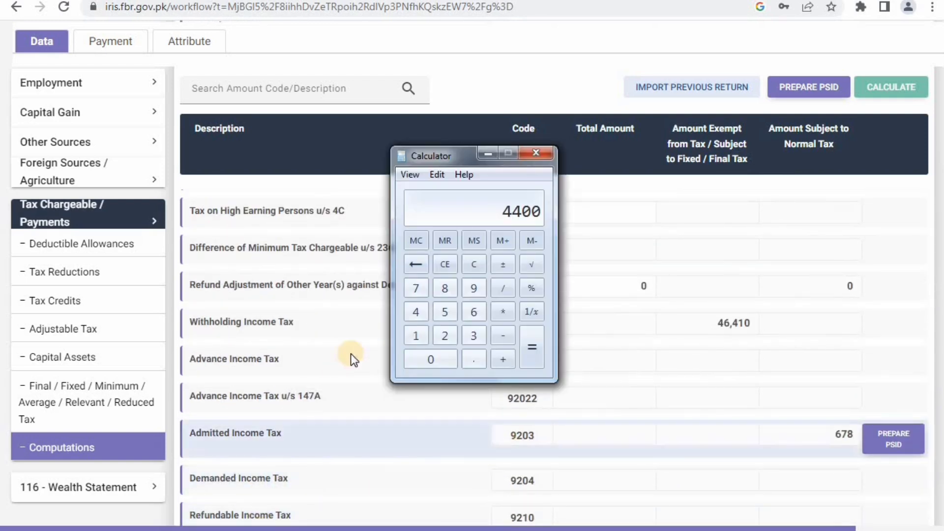
left_click(441, 260)
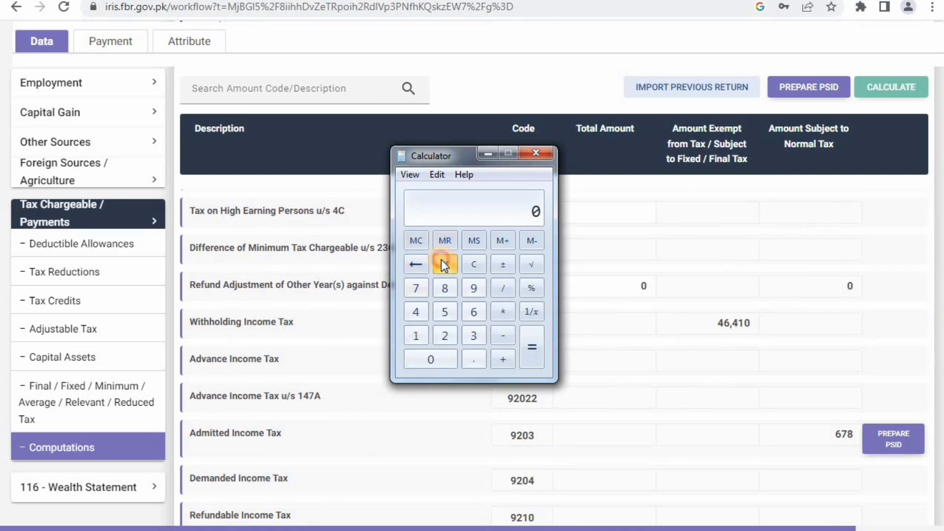
left_click(413, 311)
left_click(471, 314)
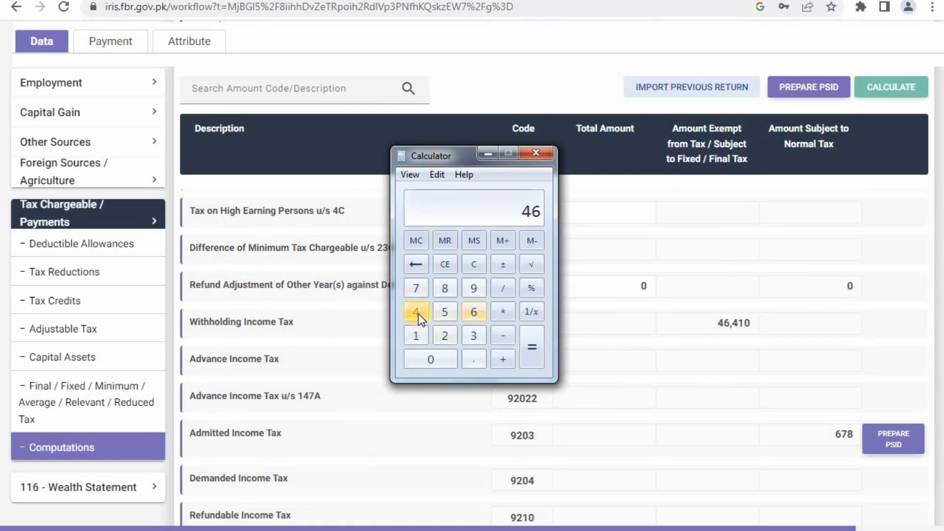
left_click(417, 313)
left_click(417, 333)
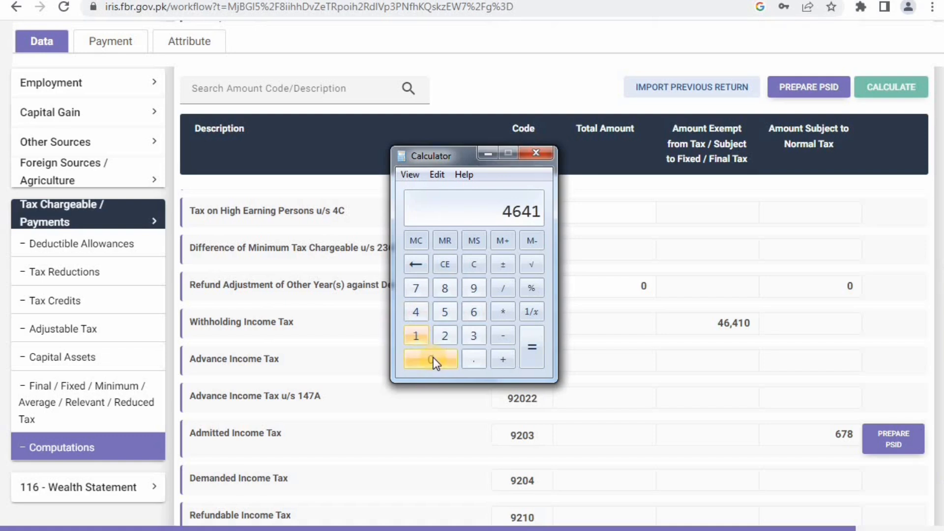
left_click(433, 358)
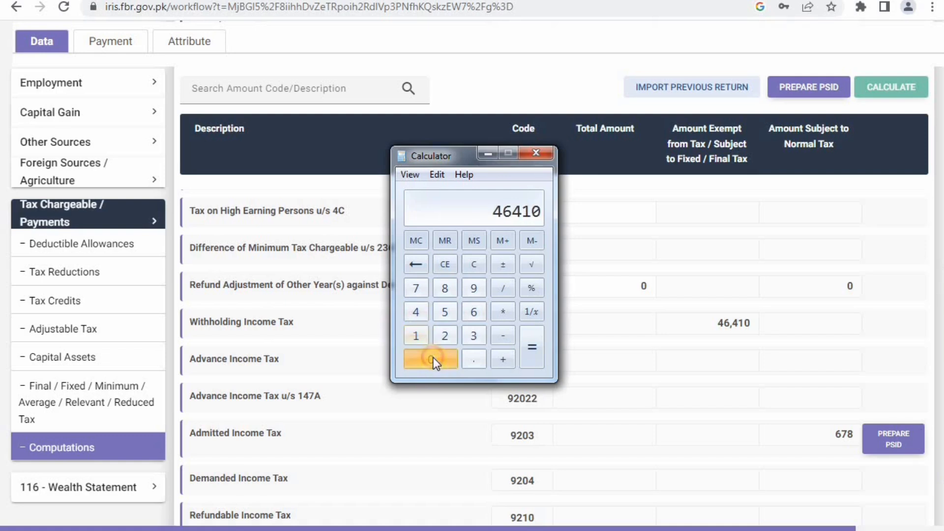
- Compute 46410 × 40 / 100 = 18564, then return to the return's Tax Reductions section
left_click(504, 311)
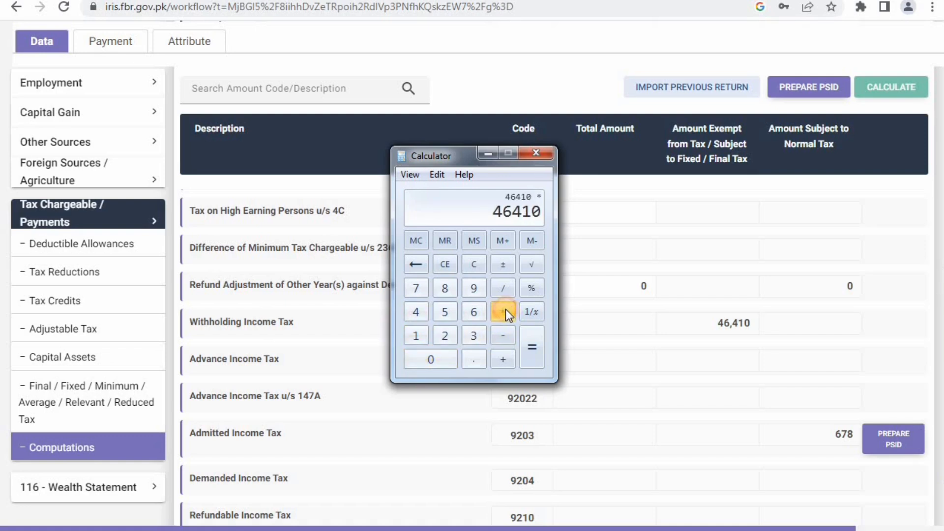
left_click(407, 318)
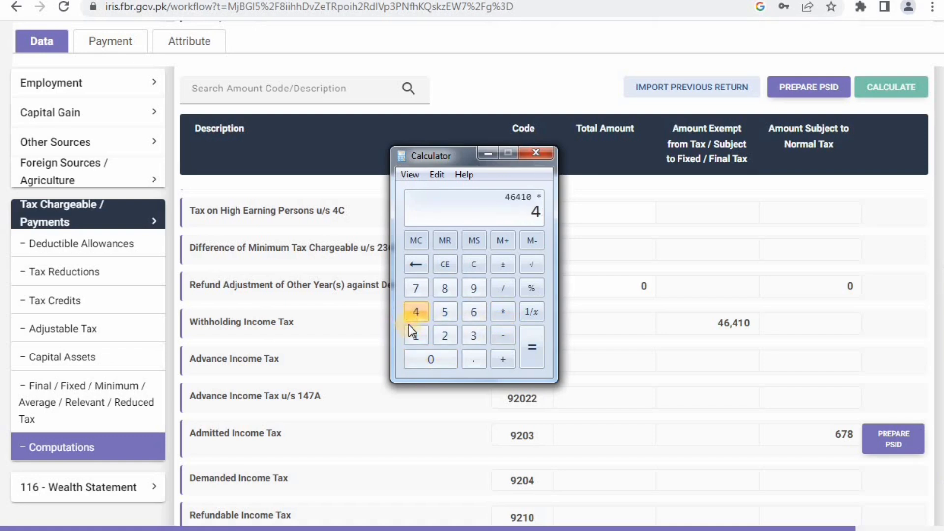
left_click(423, 355)
left_click(504, 288)
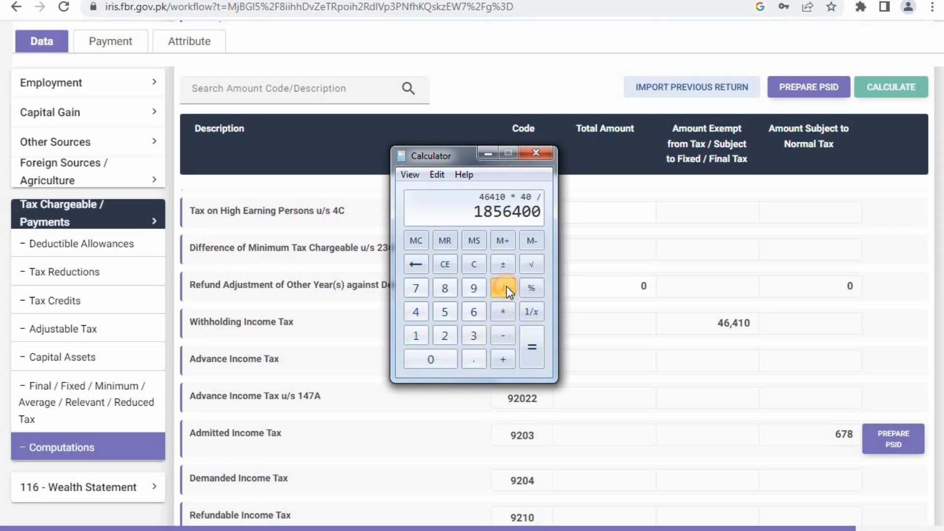
left_click(422, 336)
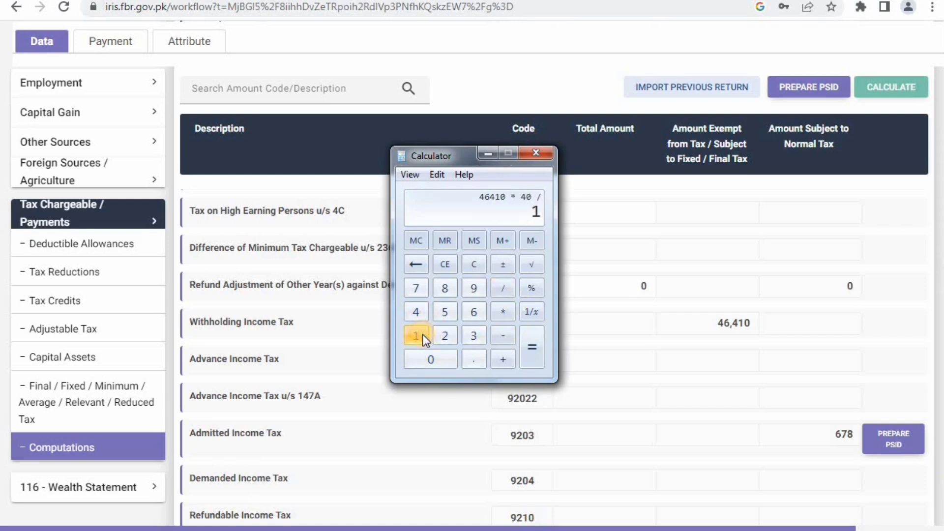
left_click(436, 361)
left_click(435, 361)
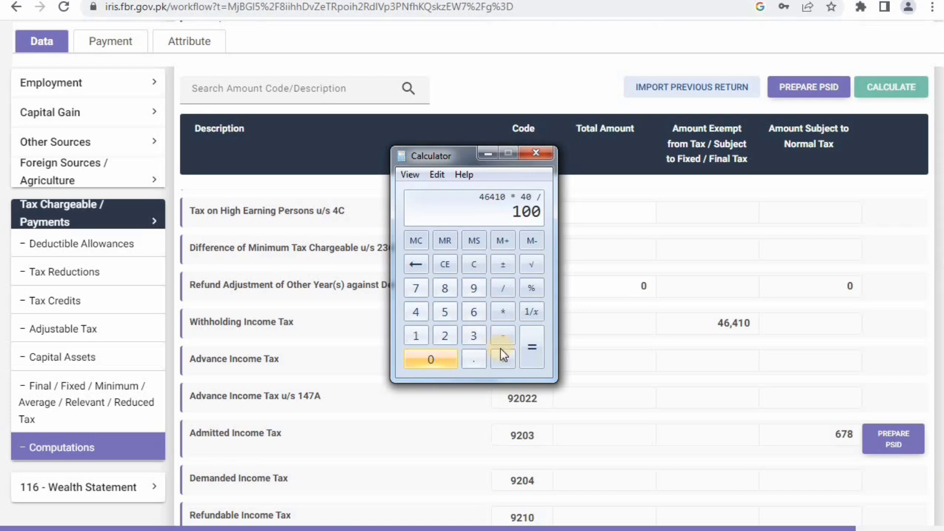
left_click(536, 351)
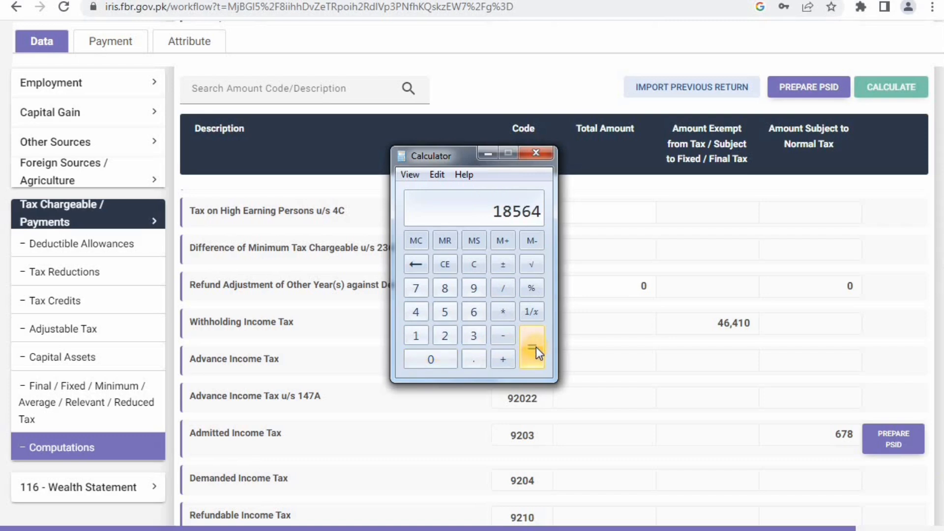
left_click(101, 278)
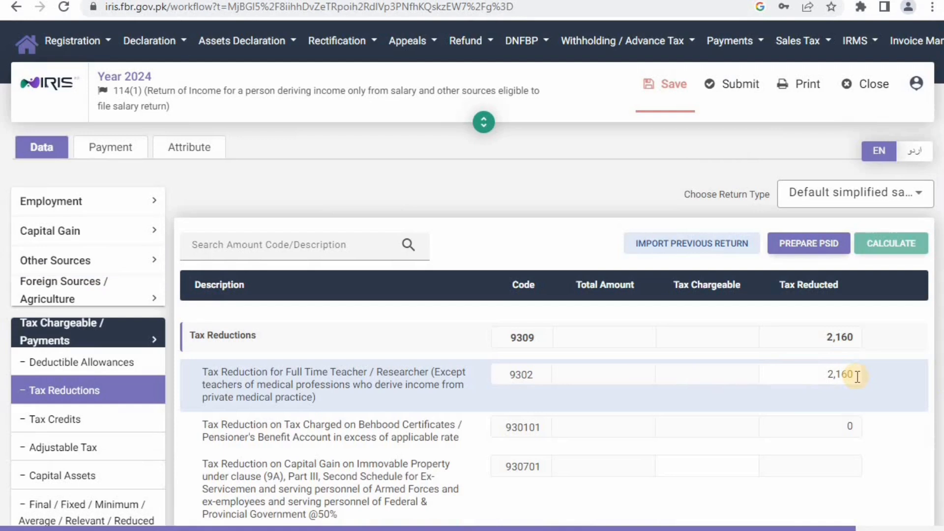
- Replace the 9302 teacher reduction 2,160 with 18,565 and recalculate; it caps at 12,339
left_click(857, 376)
key("BackSpace")
key("BackSpace")
key("BackSpace")
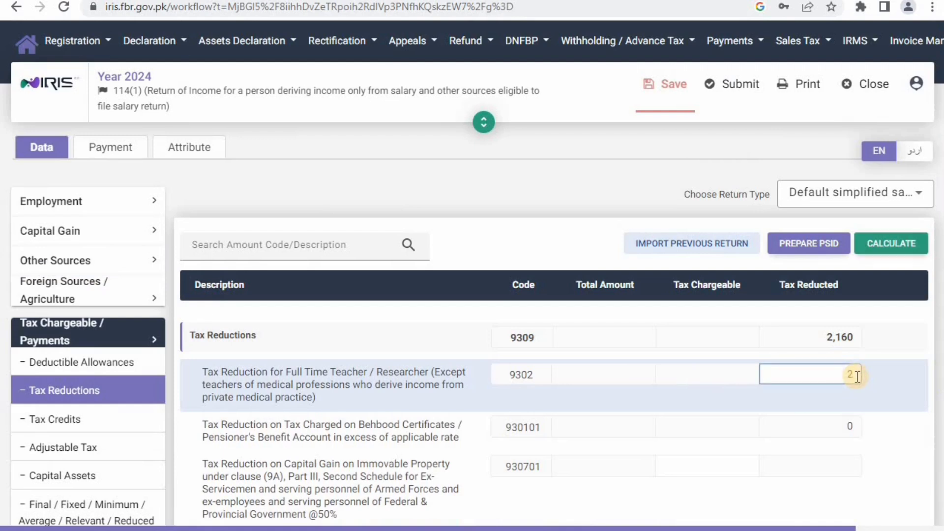
type("18,565")
left_click(885, 244)
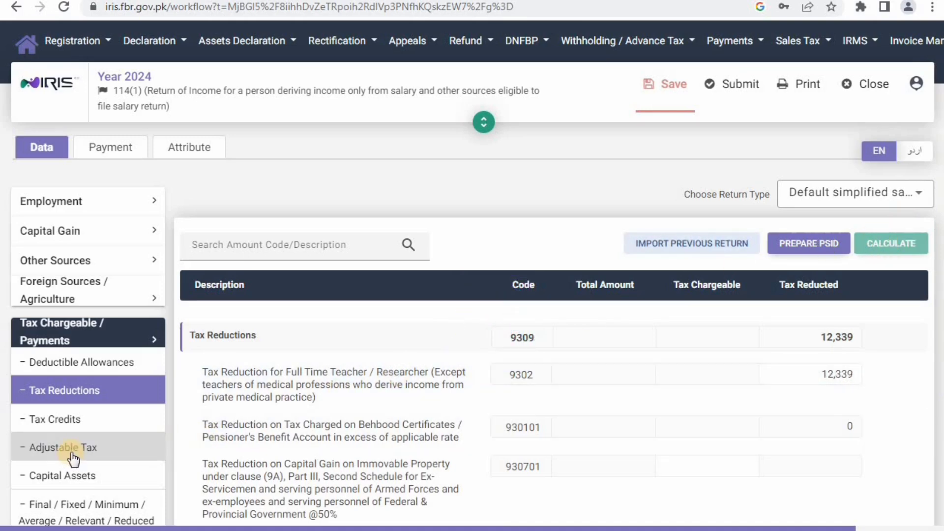
scroll(69, 448, "down", 3)
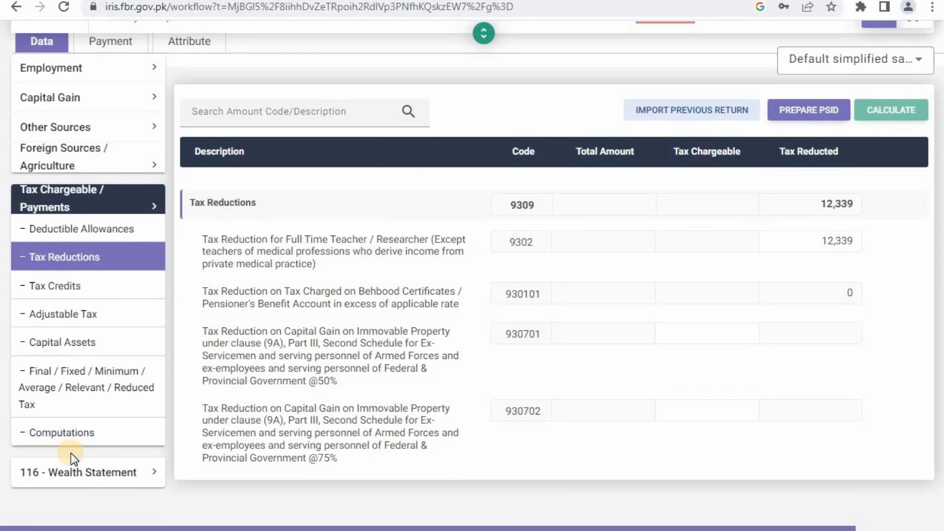
- Review Computations showing 9,501 refundable income tax, then expand 116 - Wealth Statement
left_click(74, 442)
scroll(74, 442, "up", 2)
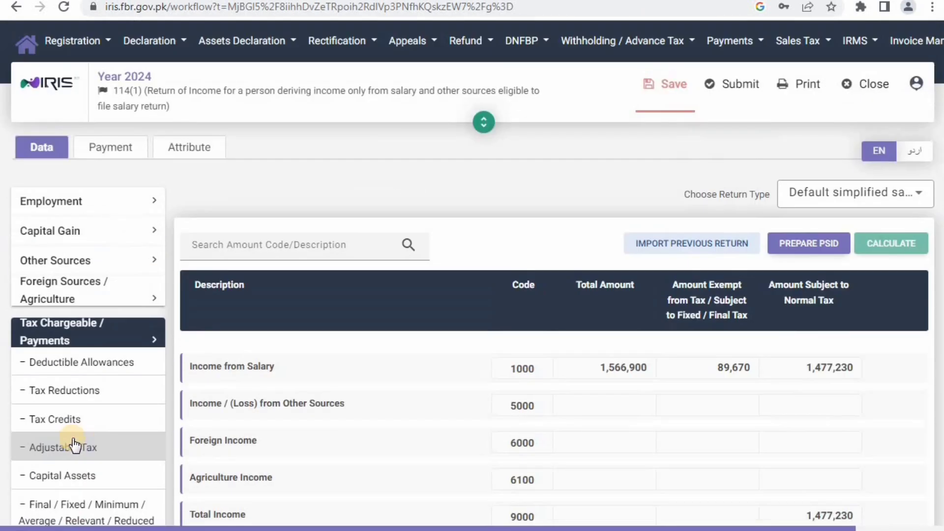
scroll(426, 472, "down", 10)
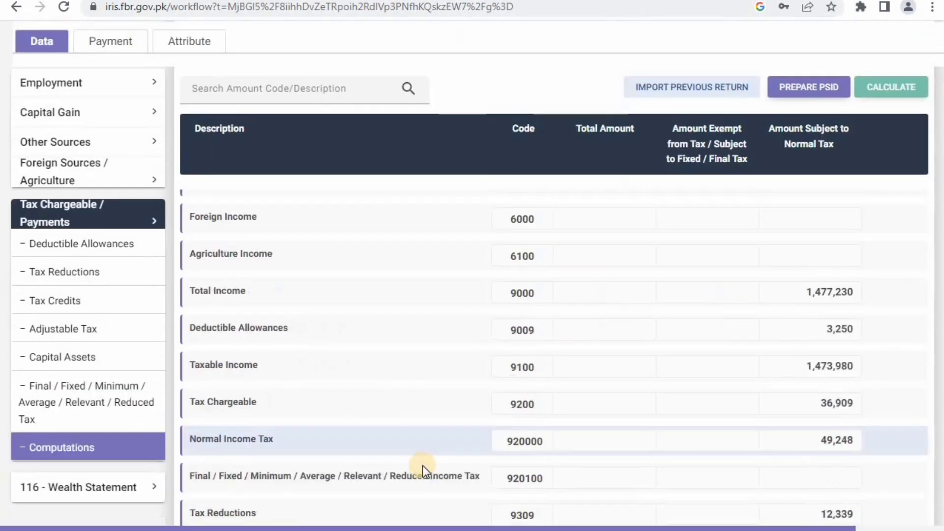
scroll(426, 471, "down", 3)
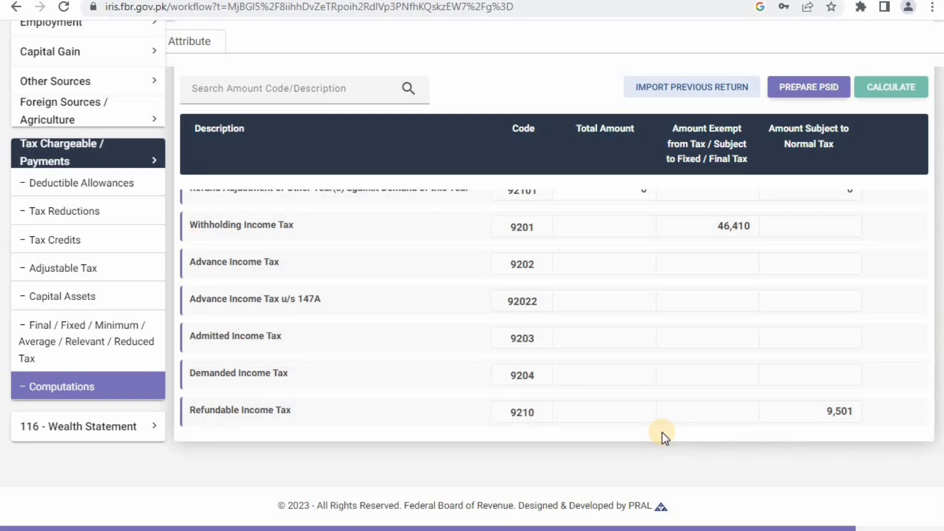
scroll(585, 436, "up", 1)
left_click(125, 489)
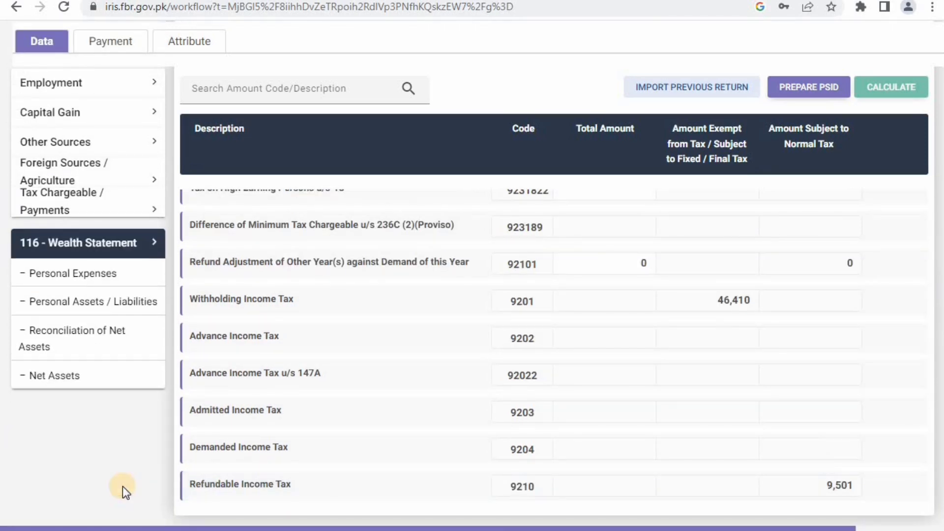
- In Personal Expenses, enter Rent 96,000 and Travelling 20,000
left_click(99, 278)
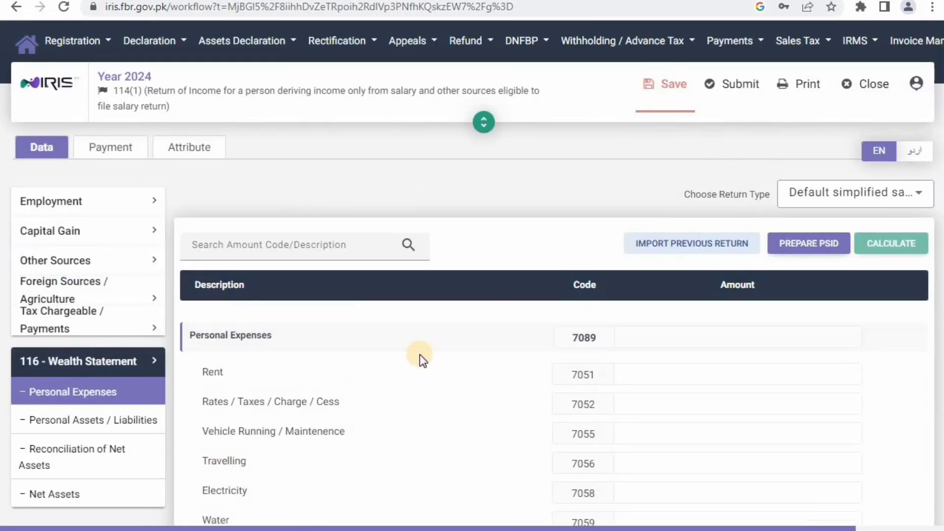
left_click(673, 372)
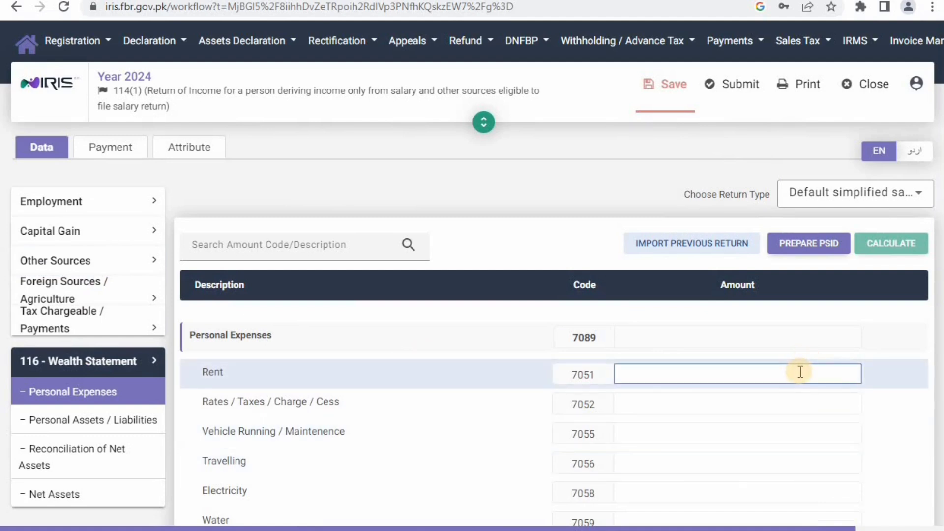
left_click(775, 370)
type("96,000")
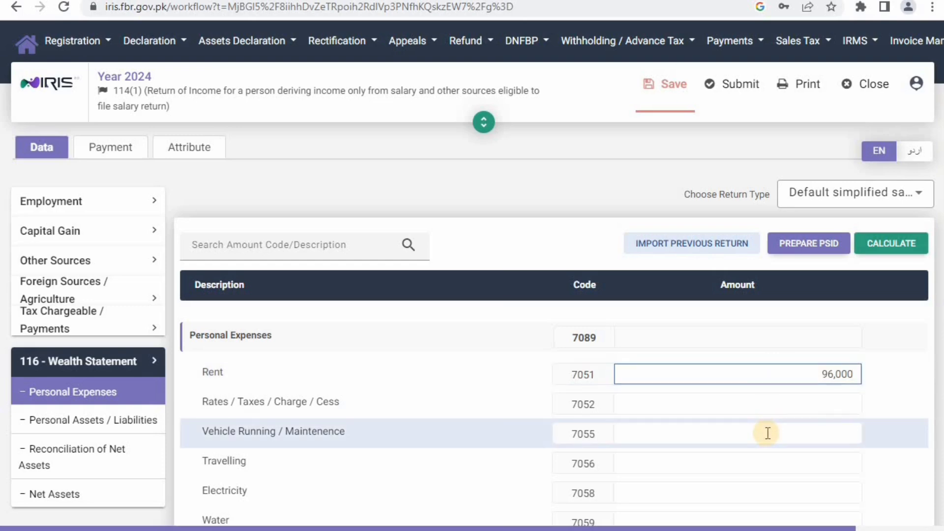
scroll(768, 434, "down", 5)
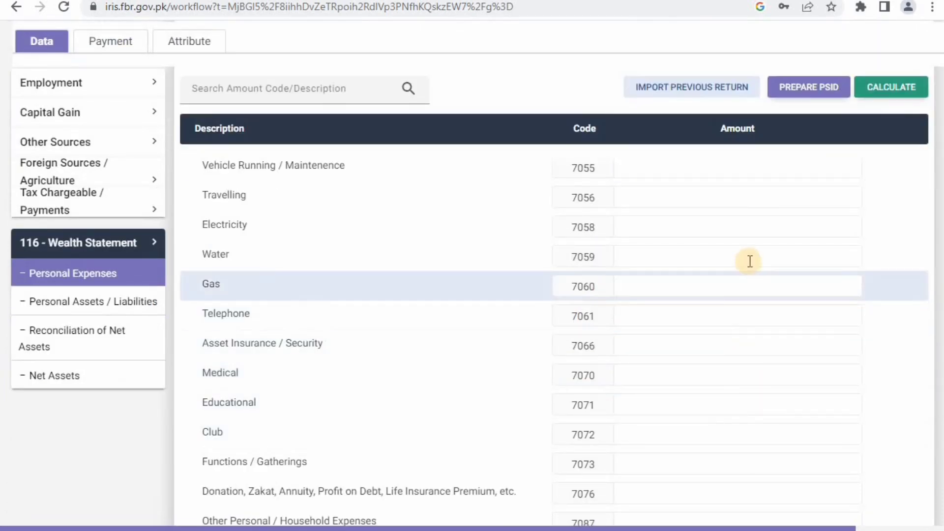
left_click(766, 198)
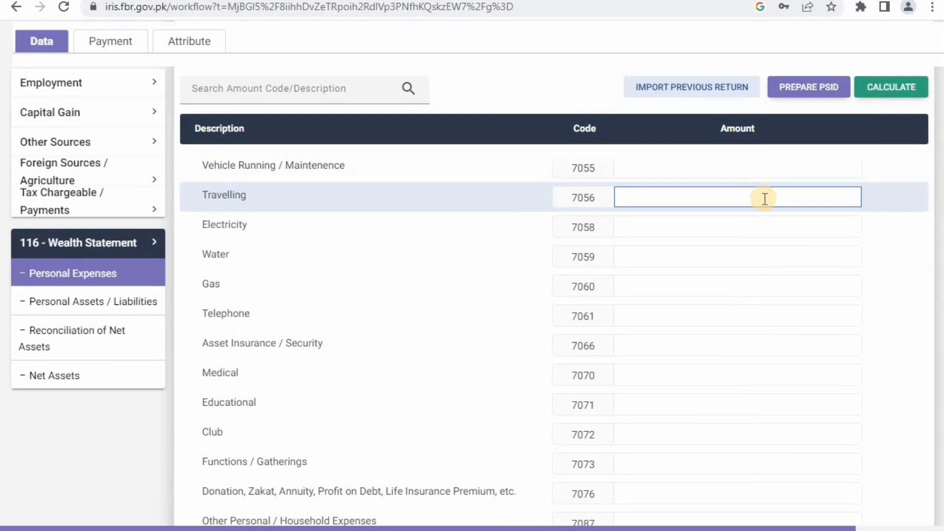
type("20,000")
- Enter the Electricity expense as 63,000
scroll(765, 199, "down", 3)
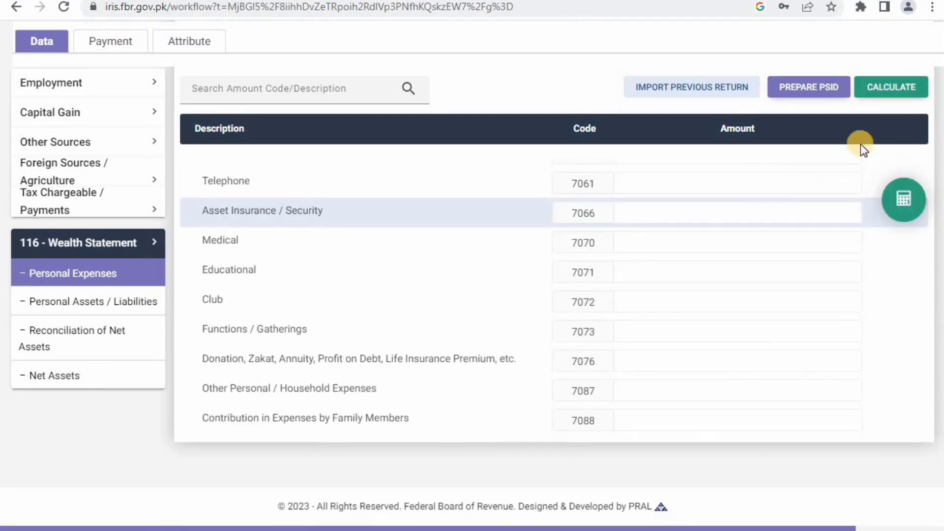
scroll(895, 154, "up", 4)
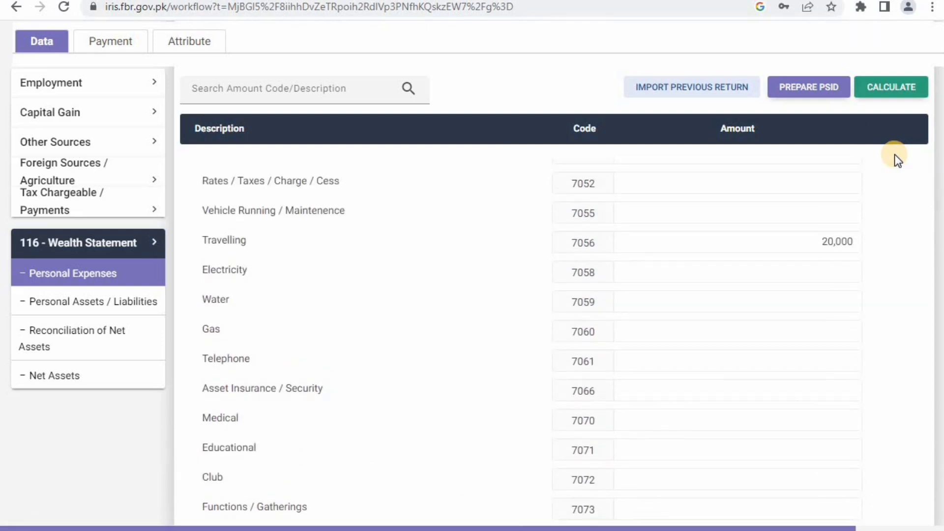
scroll(691, 226, "down", 2)
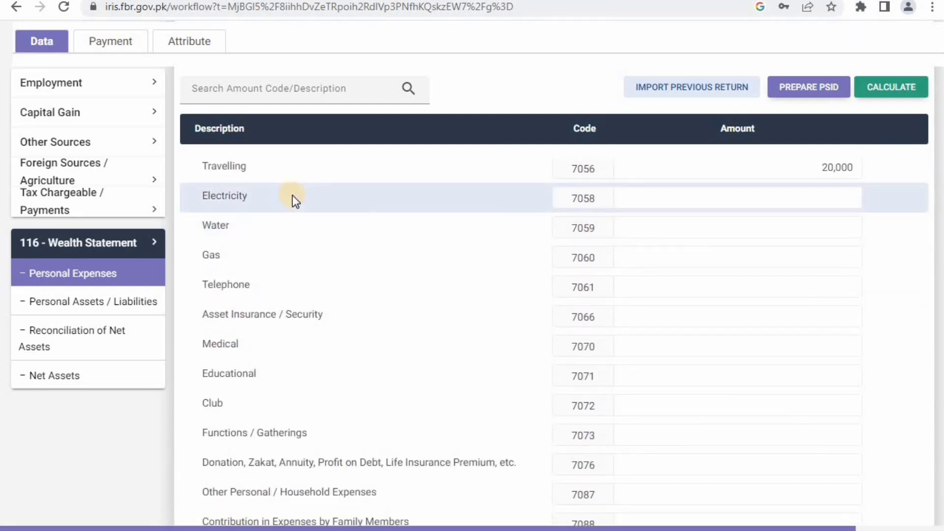
left_click(748, 196)
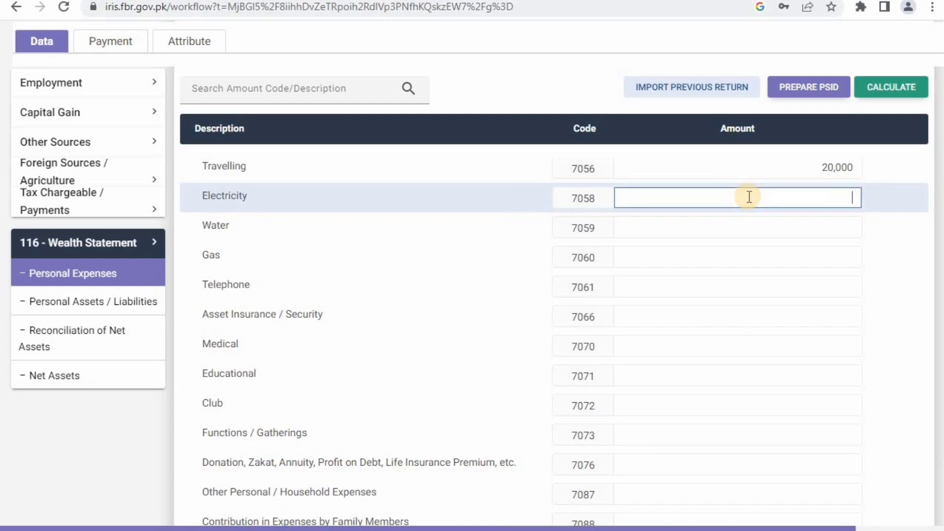
type("63,000")
scroll(749, 197, "down", 3)
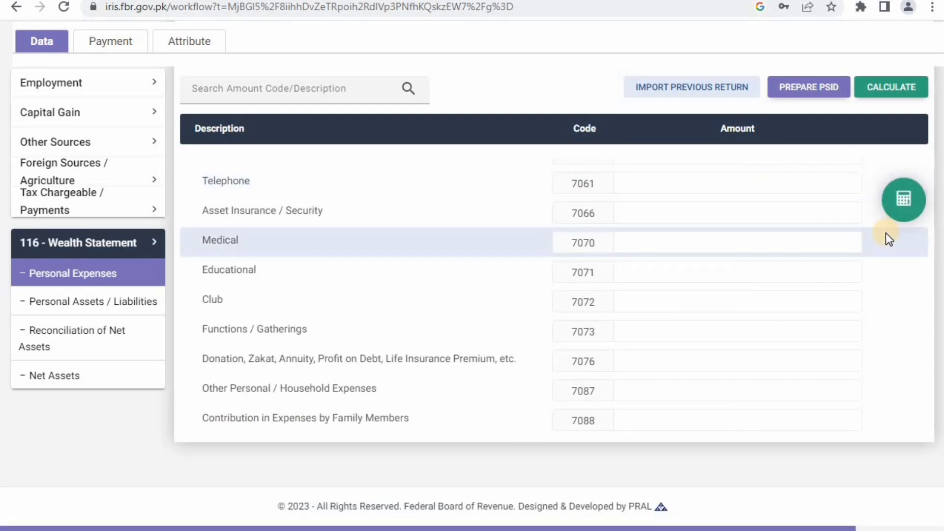
scroll(886, 234, "up", 3)
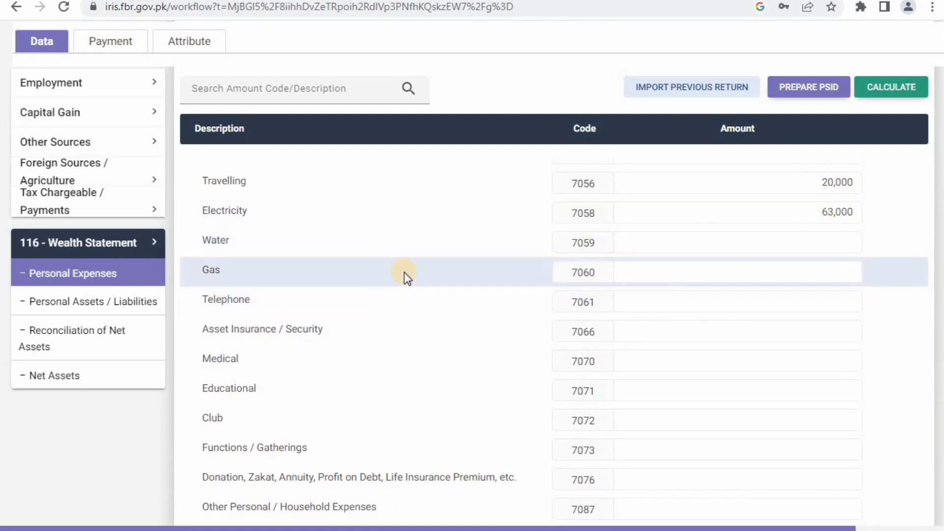
- Enter Gas 30,000 and Telephone 12,000 in Personal Expenses
left_click(728, 272)
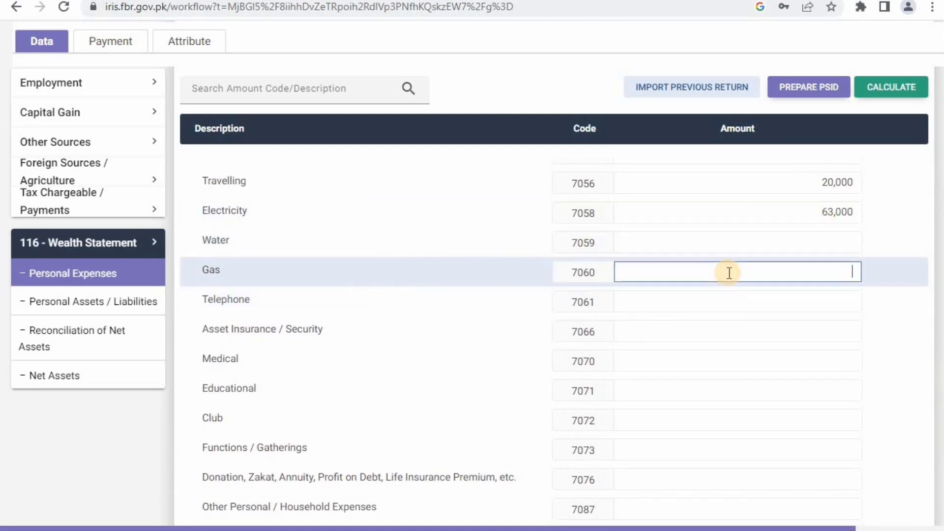
type("300000")
left_click(695, 296)
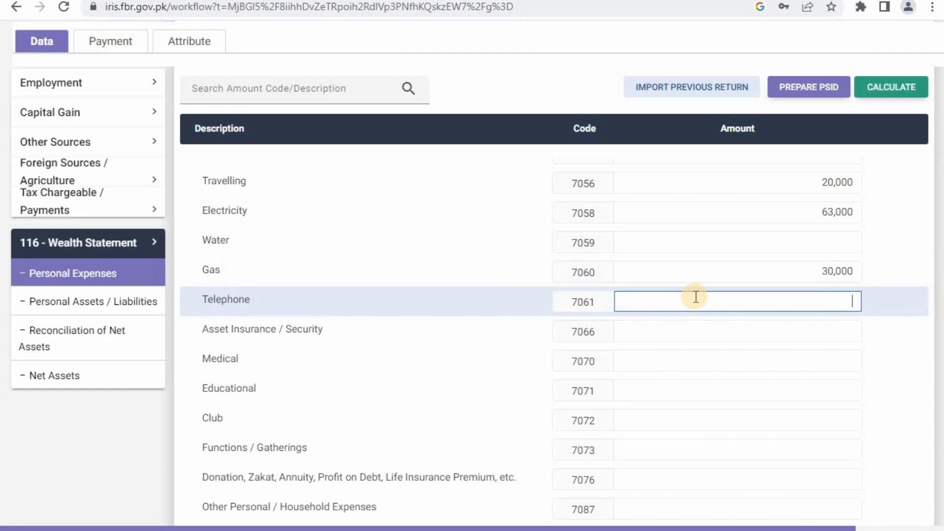
type("12,000")
scroll(696, 296, "down", 3)
scroll(696, 296, "up", 8)
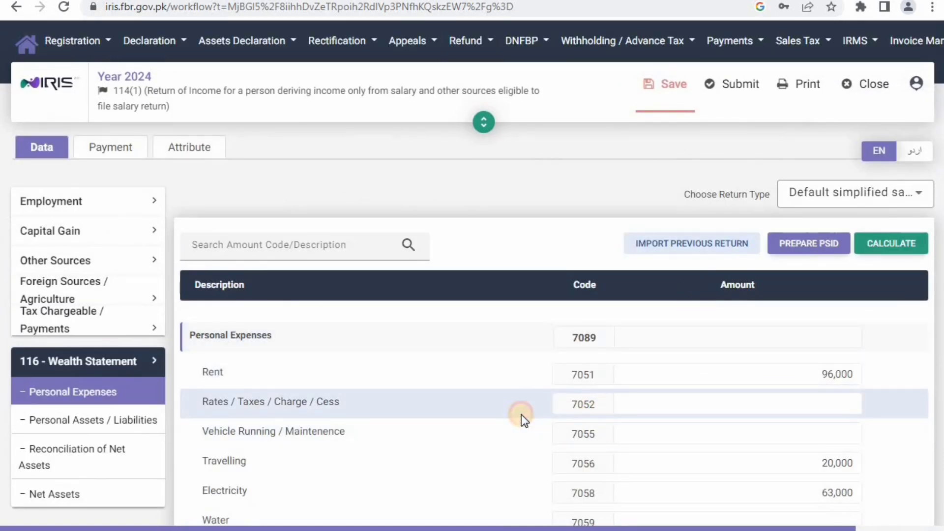
scroll(521, 415, "down", 3)
scroll(521, 414, "down", 2)
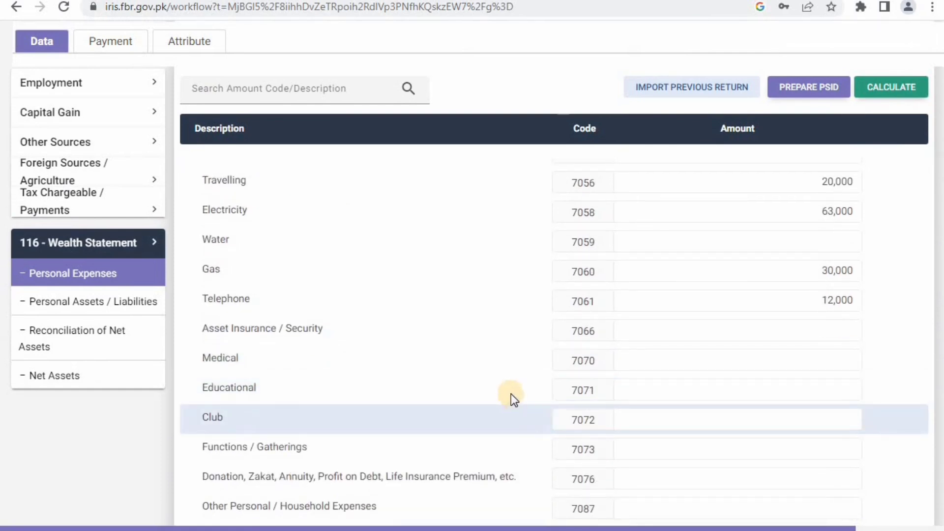
- Enter Medical 22,000, Educational 65,000 and Functions / Gatherings 15,000, then recalculate
left_click(696, 361)
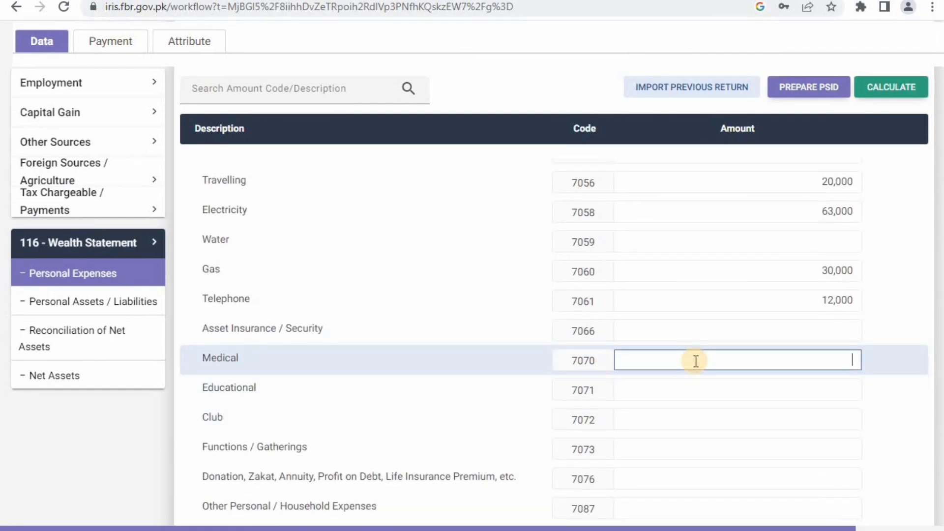
type("22,000")
left_click(705, 387)
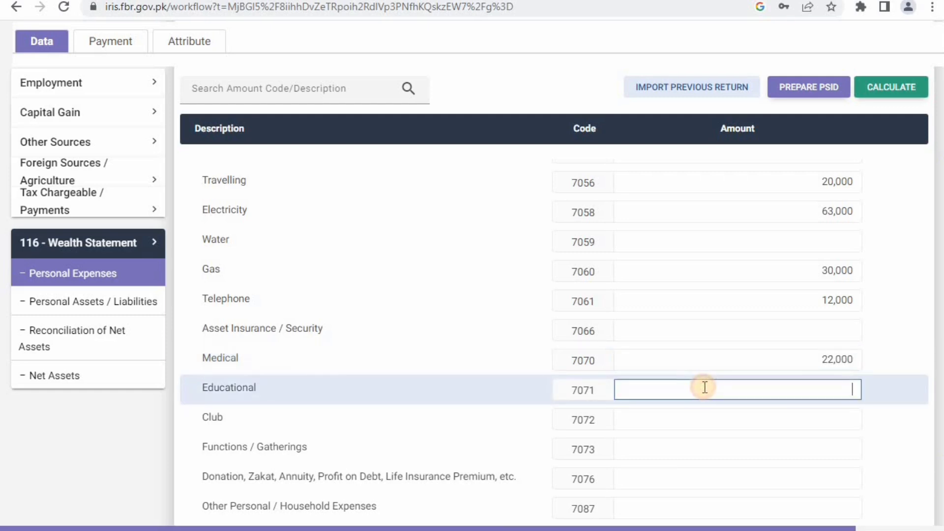
type("650000")
scroll(704, 388, "down", 3)
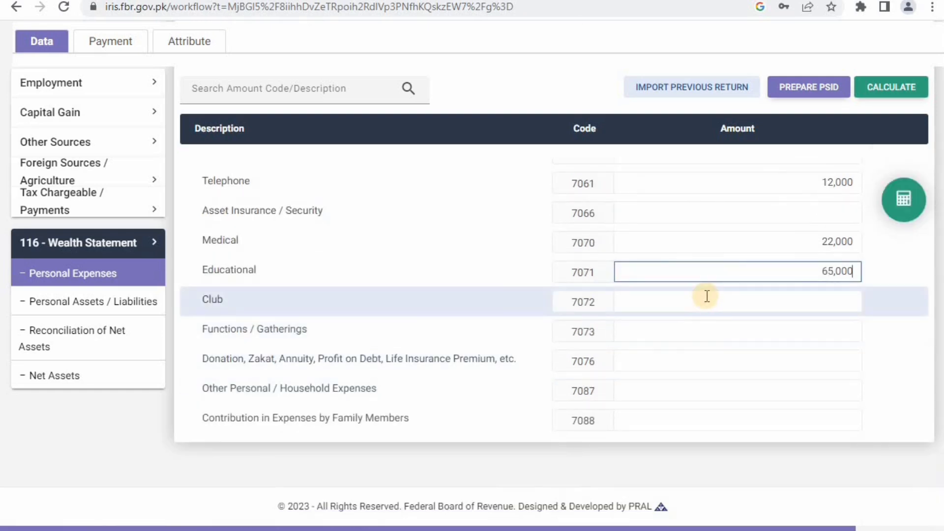
left_click(703, 334)
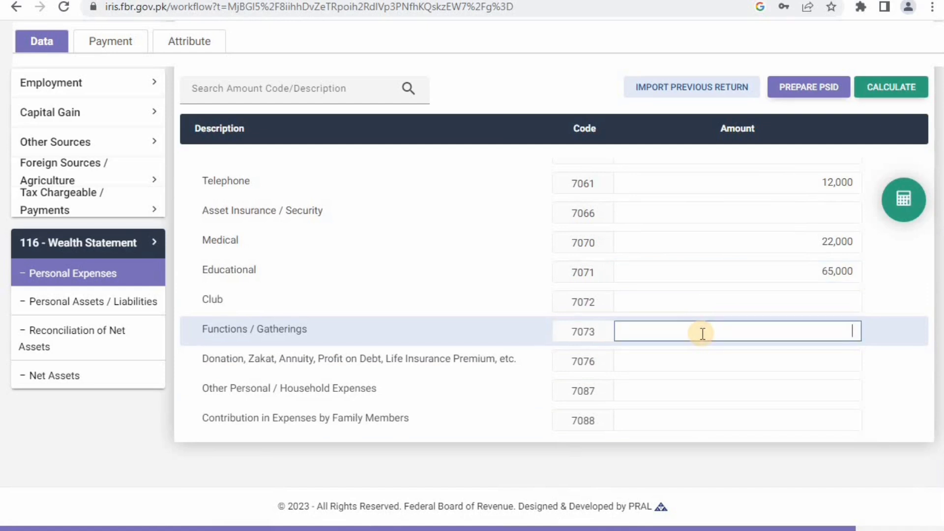
type("15,000")
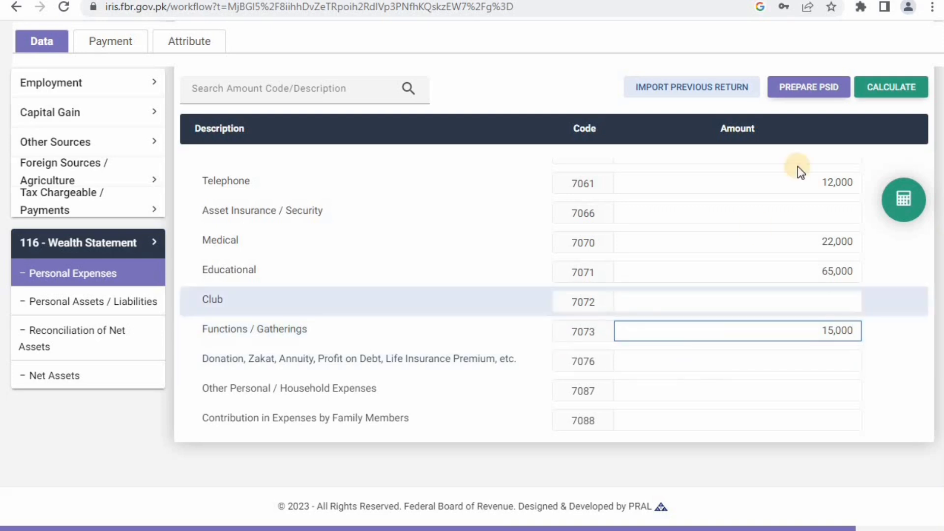
left_click(881, 88)
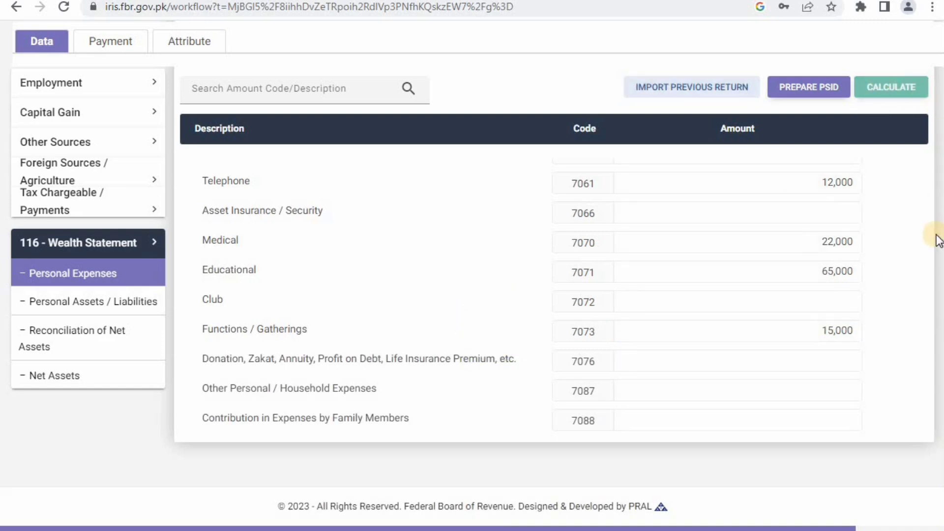
- Bring up Calculator, clear it and enter 1566900
scroll(915, 240, "up", 5)
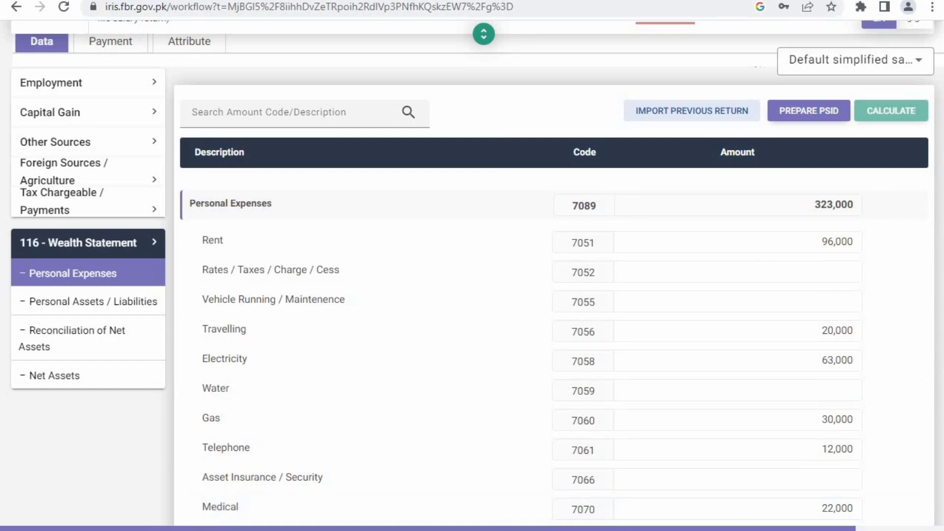
left_click(374, 530)
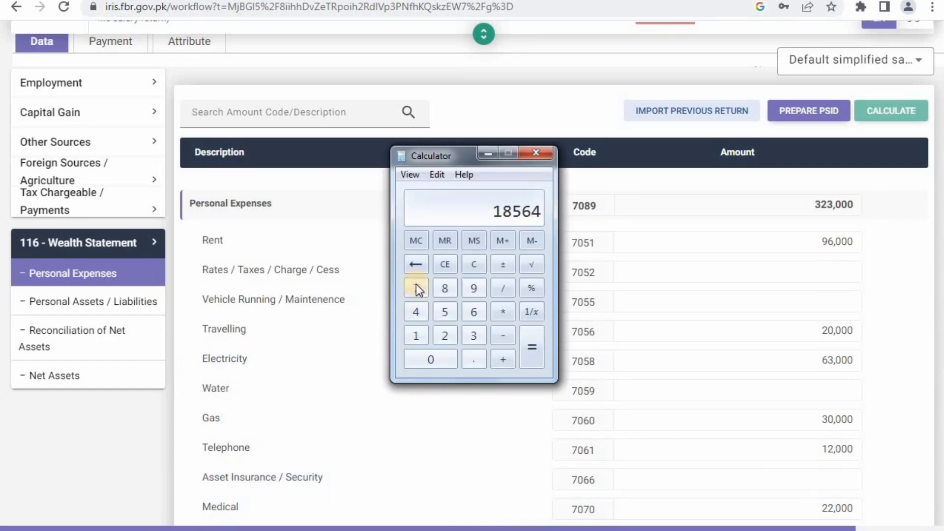
left_click(445, 264)
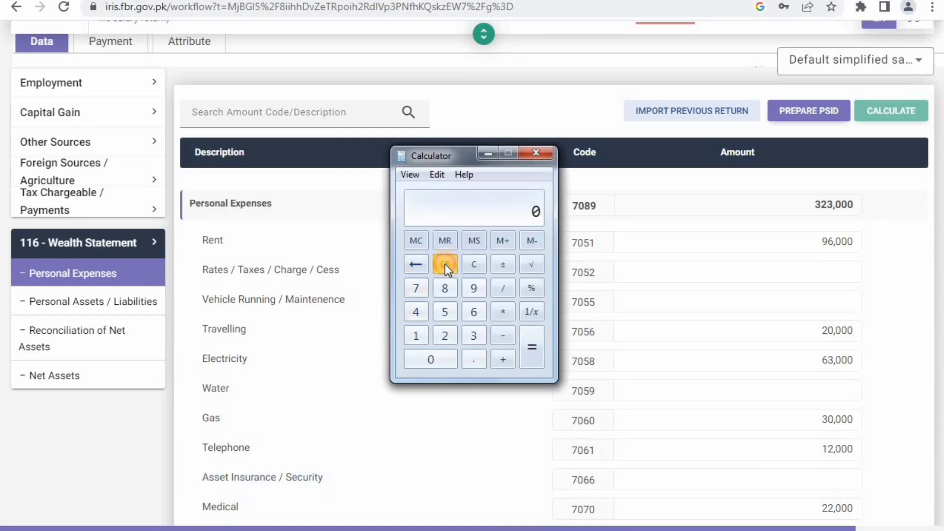
left_click(413, 337)
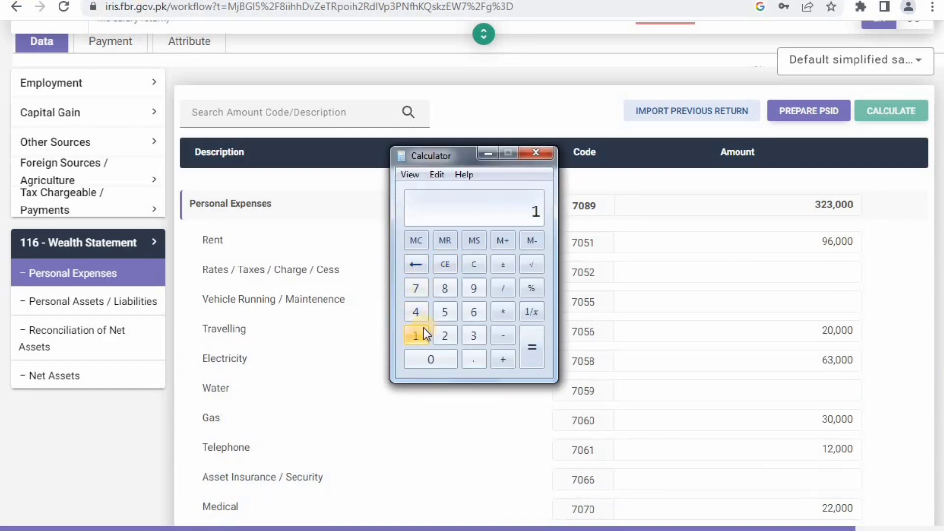
left_click(441, 307)
left_click(476, 308)
left_click(476, 308)
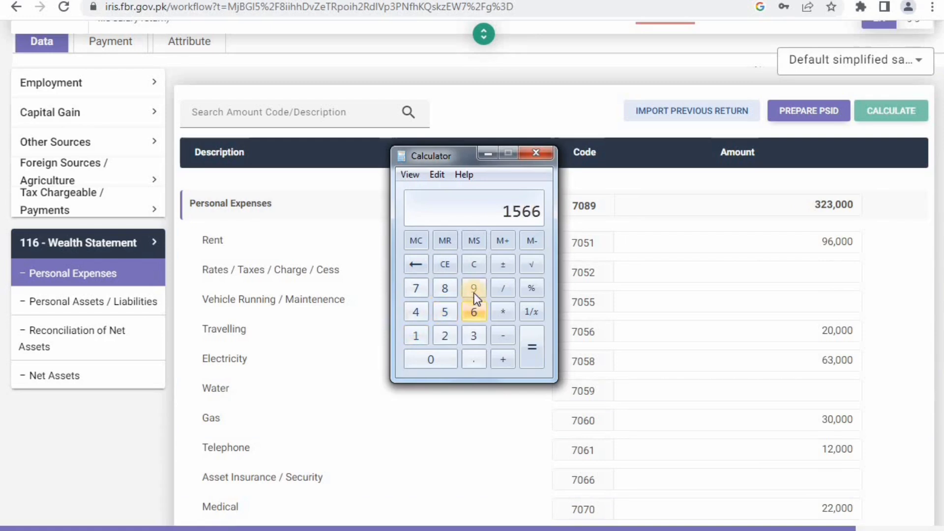
left_click(474, 286)
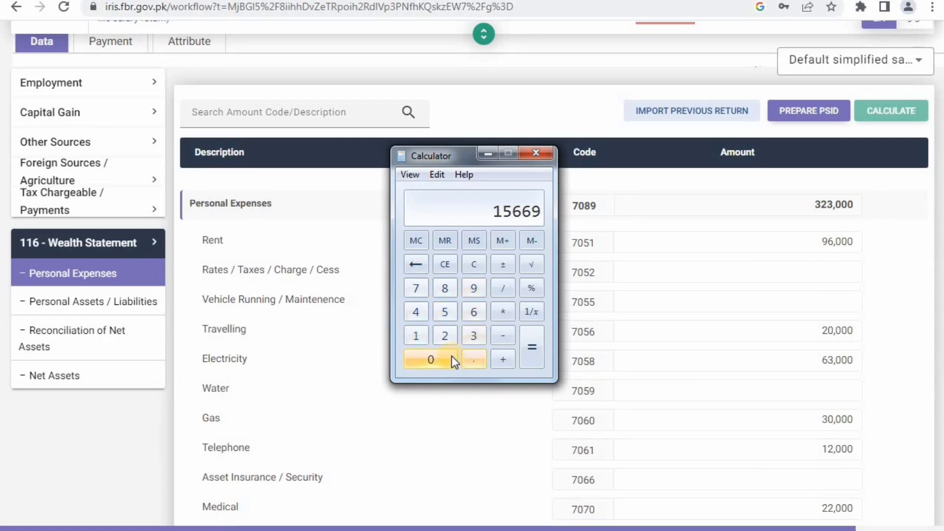
left_click(451, 356)
left_click(452, 356)
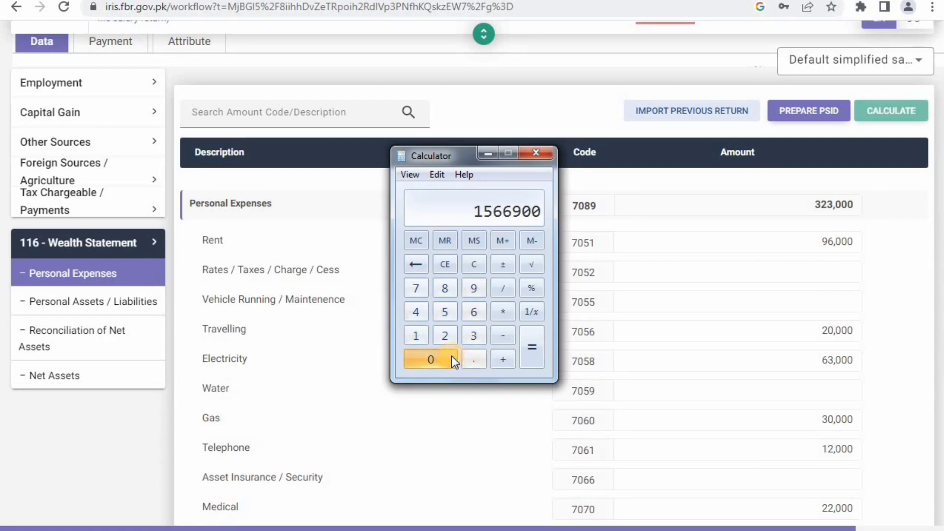
- Subtract the 323000 expense total to get 1243900, then close Calculator
left_click(506, 336)
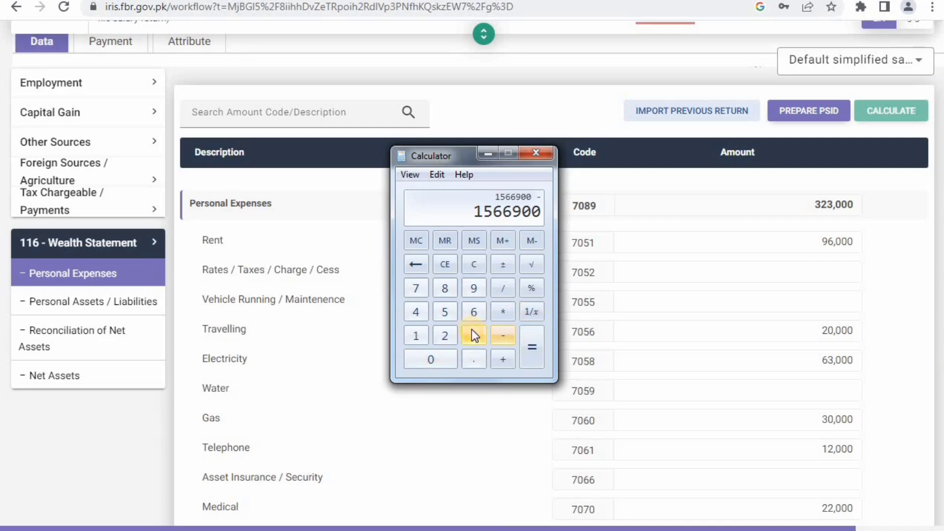
left_click(473, 335)
left_click(442, 337)
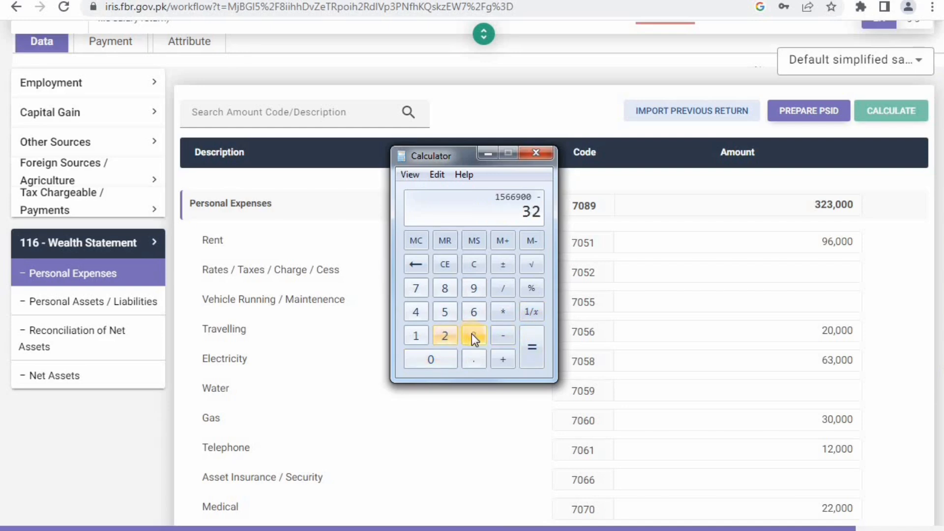
left_click(471, 334)
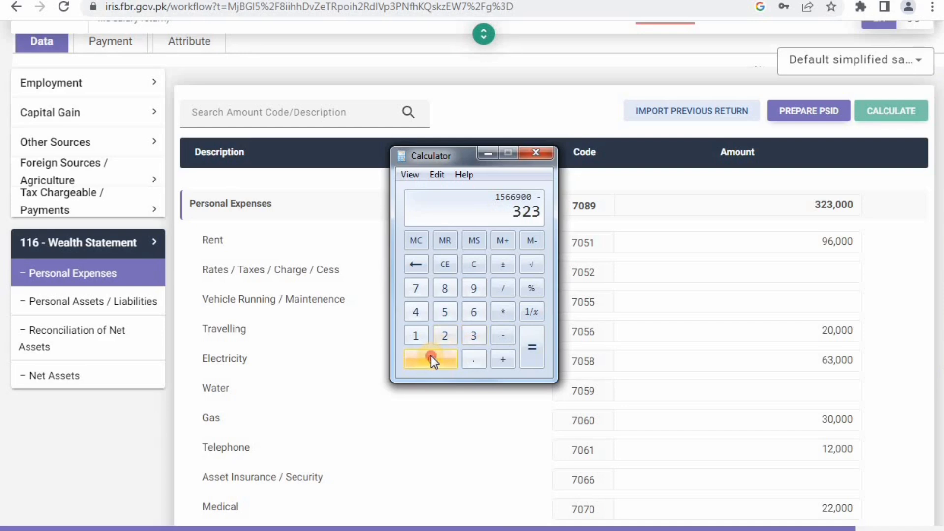
left_click(431, 357)
left_click(431, 356)
left_click(431, 356)
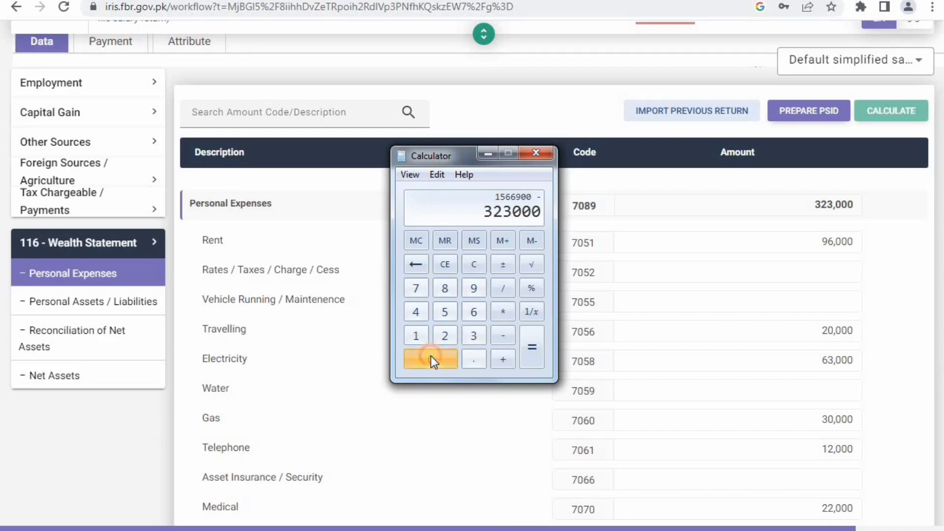
left_click(532, 349)
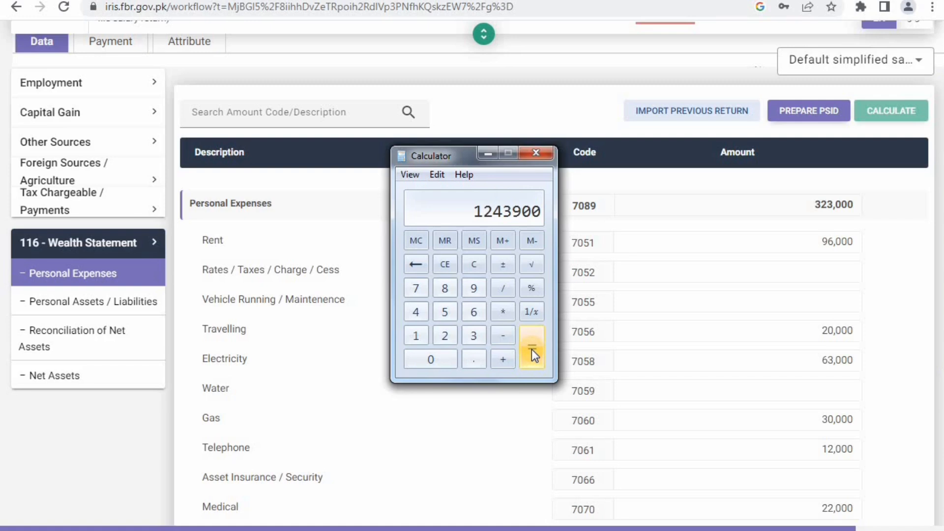
left_click(538, 153)
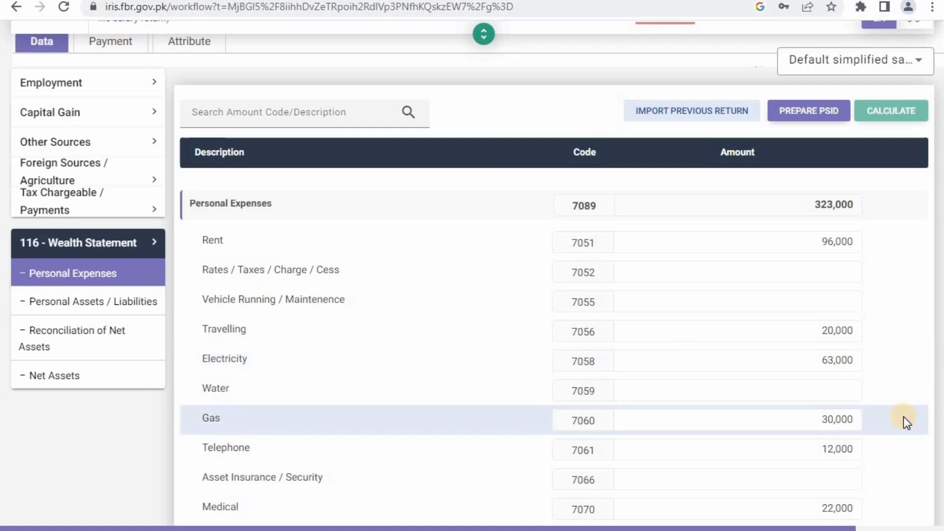
- Enter 9,000,000 in Other Personal / Household Expenses and recalculate to a 9,323,000 total
scroll(904, 417, "down", 5)
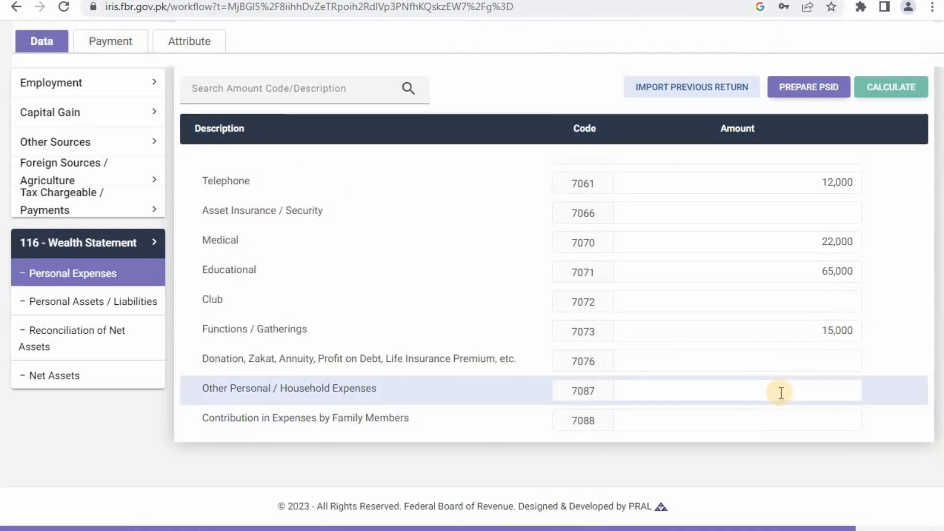
left_click(768, 388)
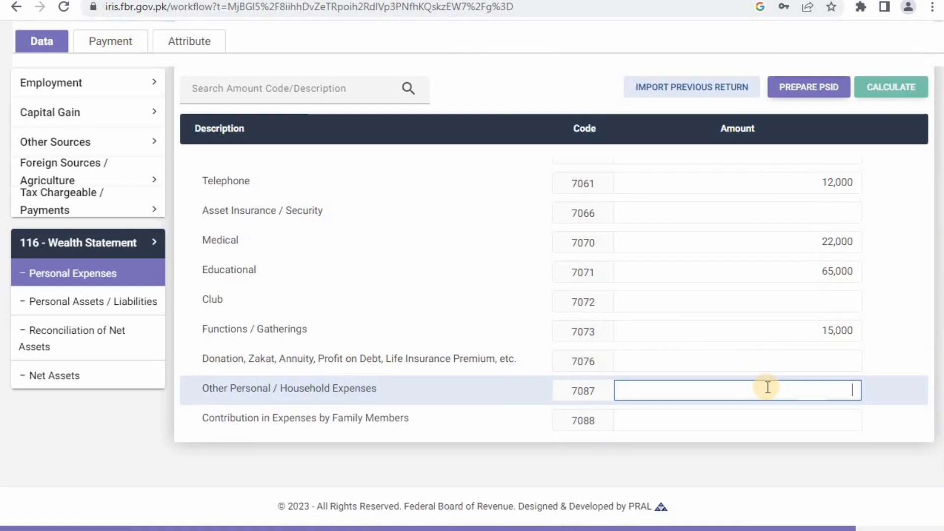
type("9,000")
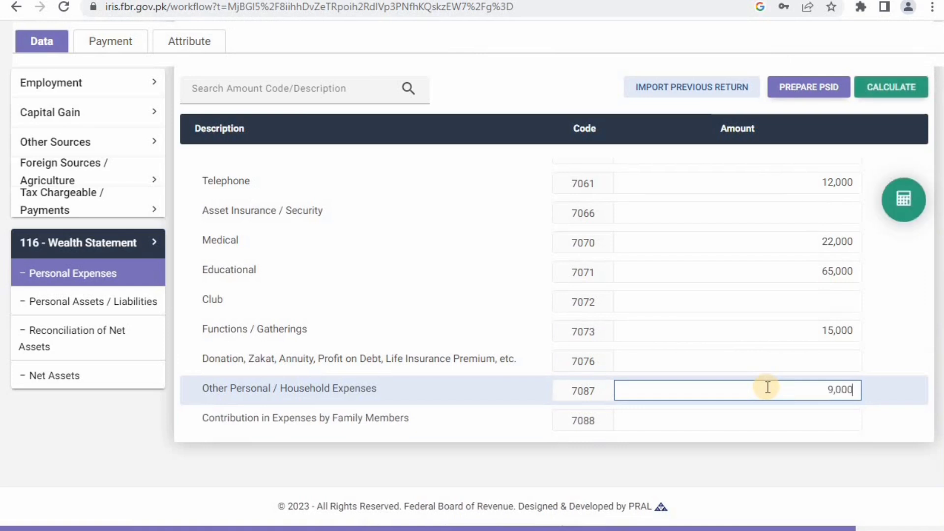
type(",000")
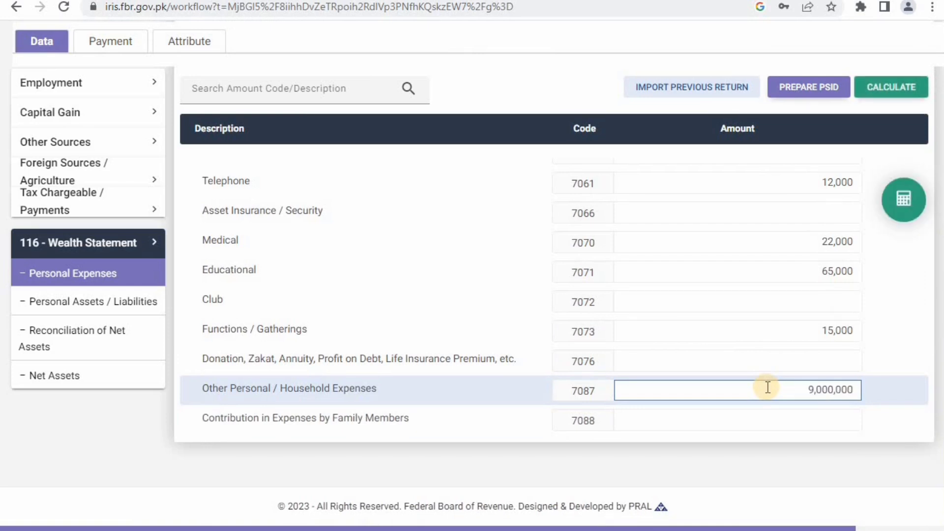
left_click(908, 87)
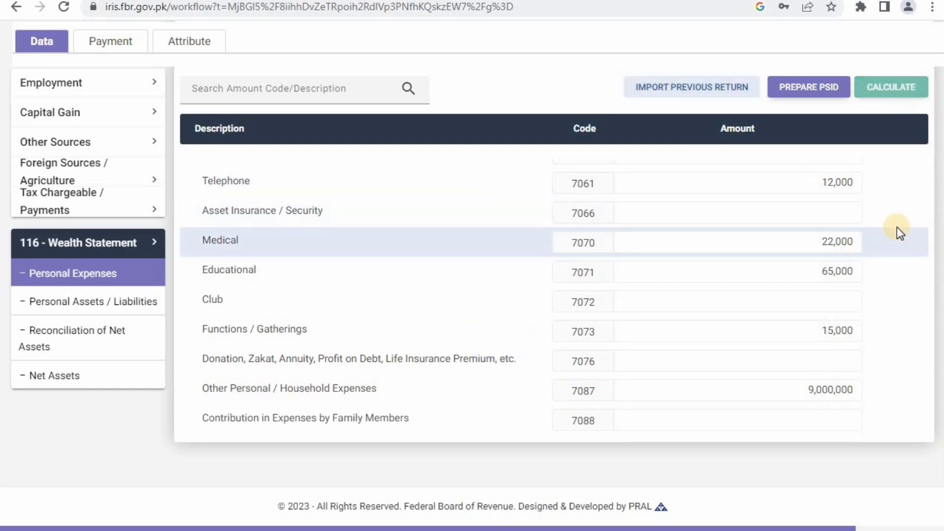
scroll(897, 227, "up", 6)
scroll(897, 227, "up", 2)
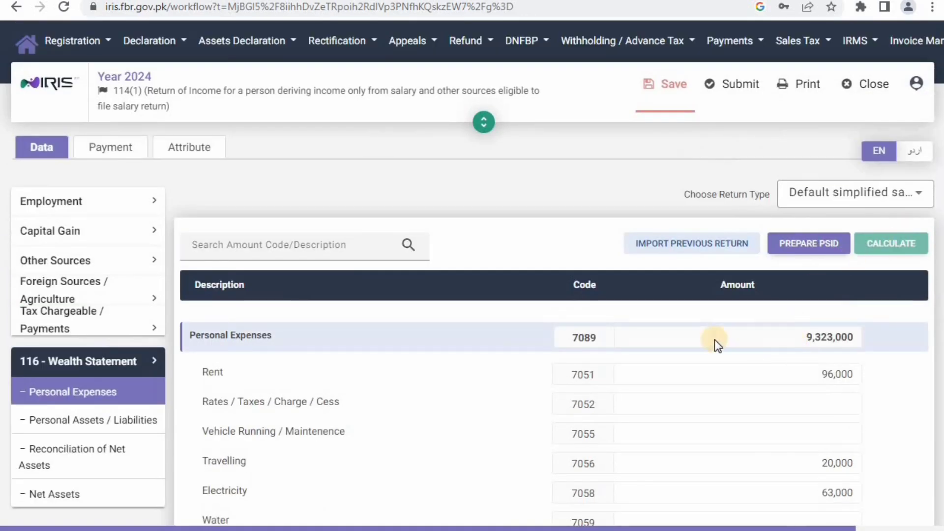
- Save the return and show the empty Personal Assets / Liabilities table
left_click(671, 87)
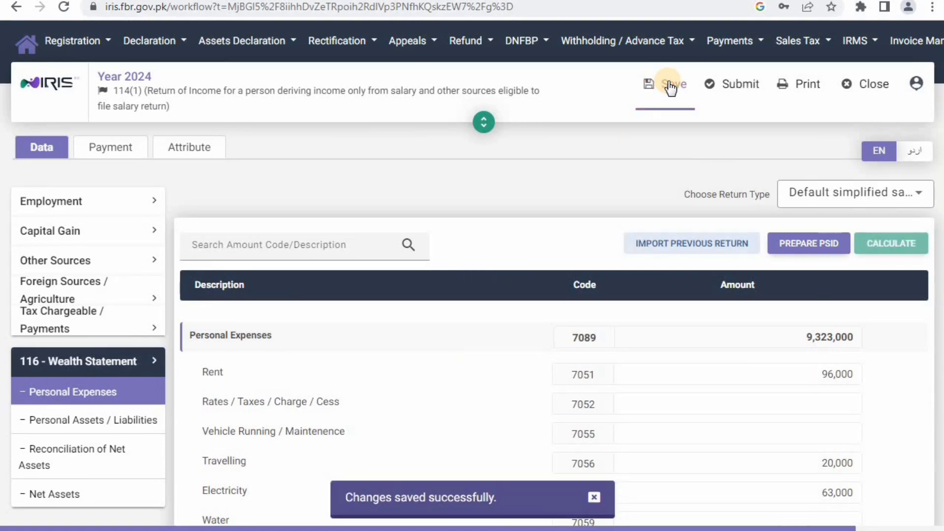
left_click(129, 416)
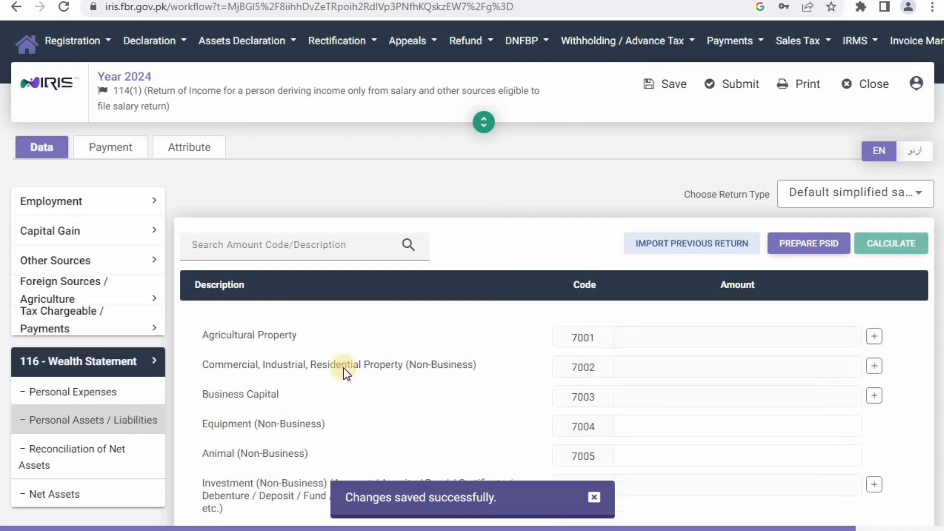
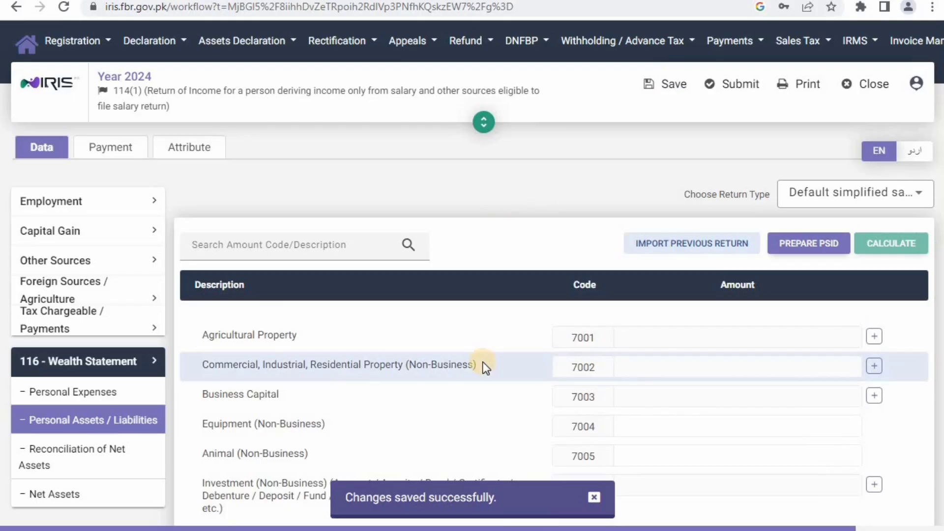
- Scroll down the still-empty Personal Assets / Liabilities list
scroll(647, 343, "down", 1)
scroll(646, 340, "down", 1)
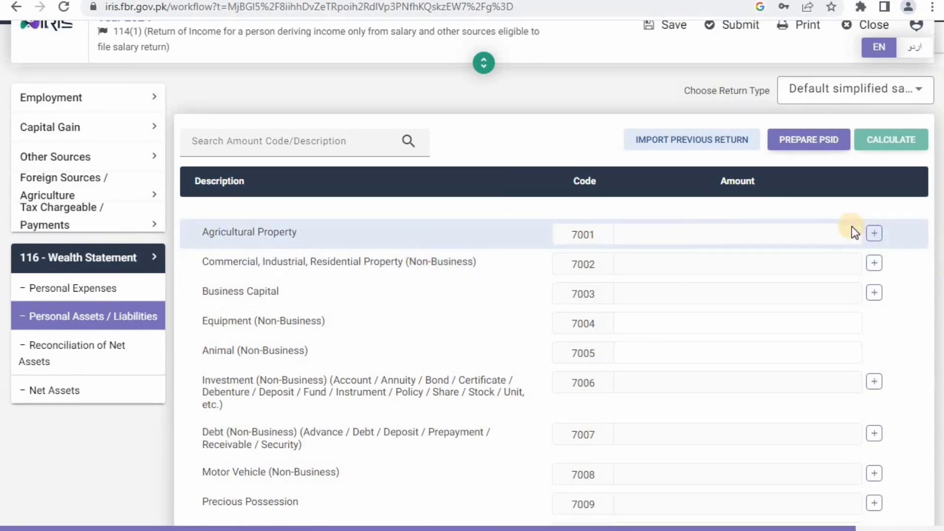
left_click(875, 235)
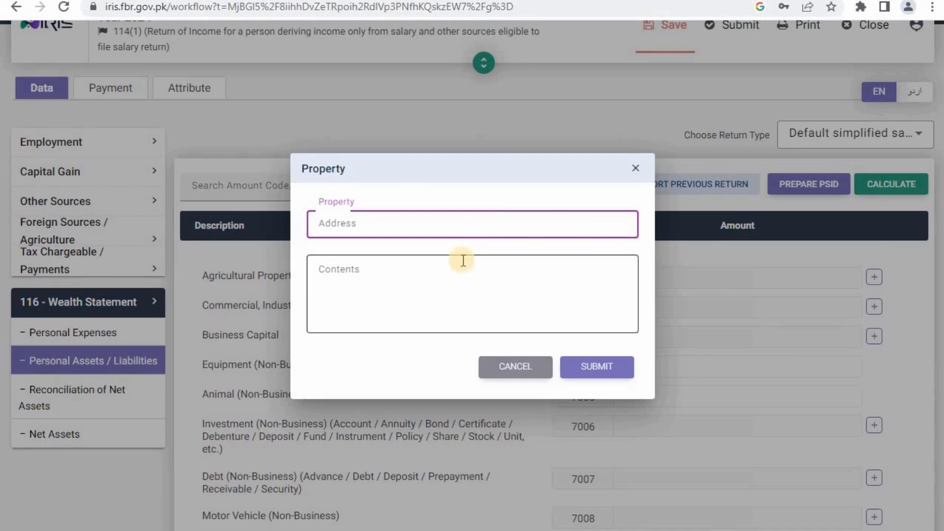
left_click(455, 225)
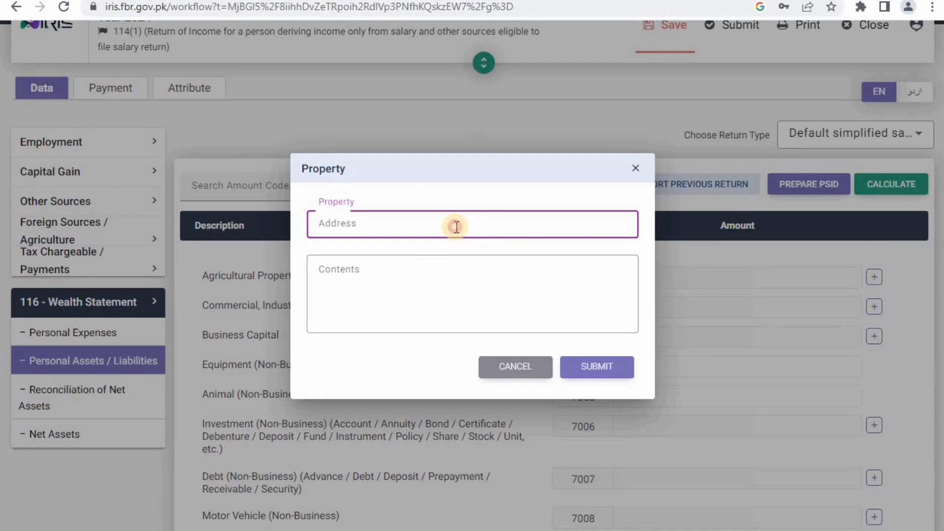
left_click(408, 268)
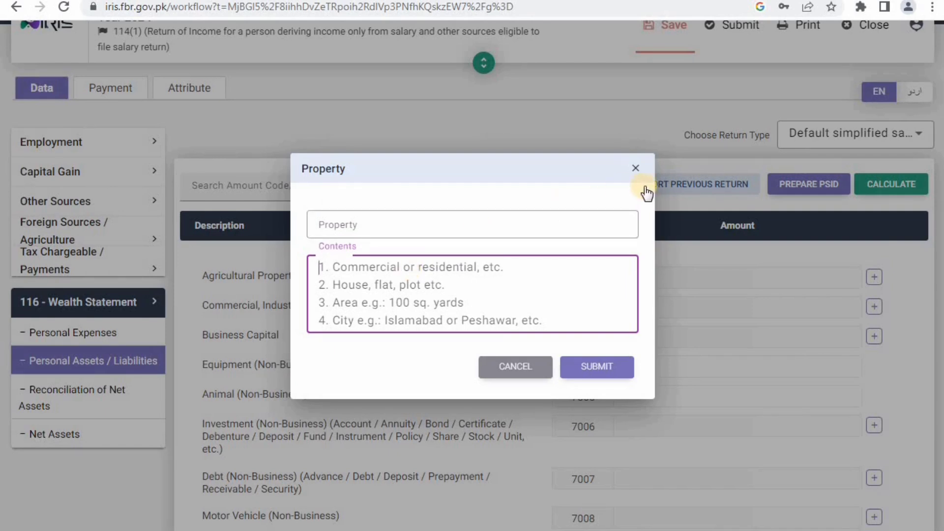
left_click(636, 168)
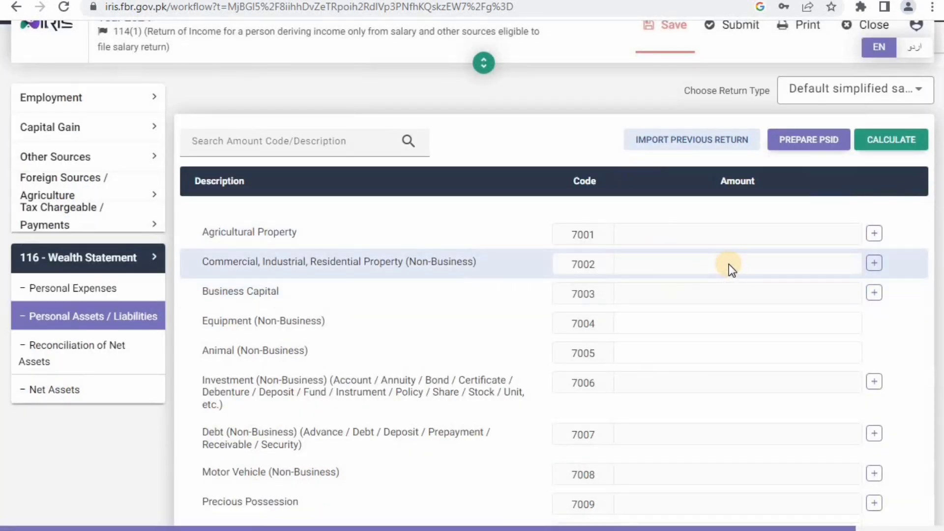
left_click(874, 264)
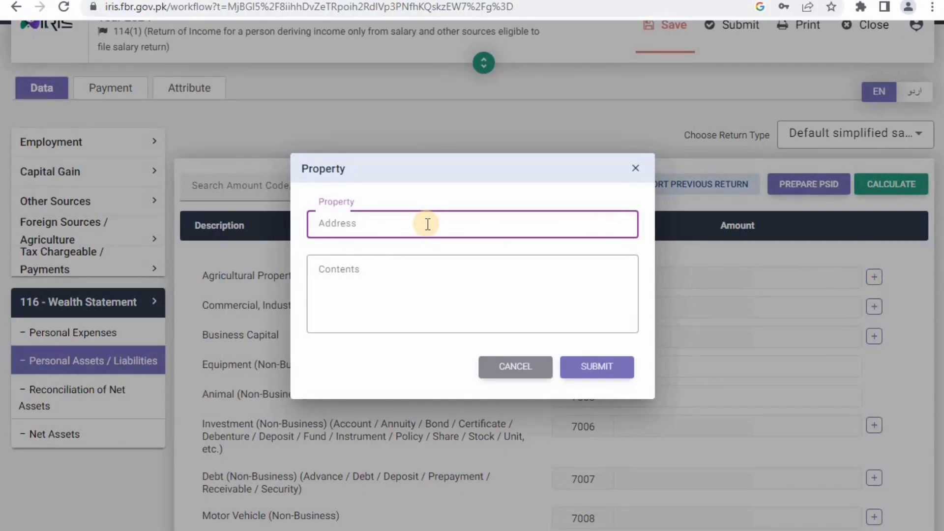
left_click(394, 274)
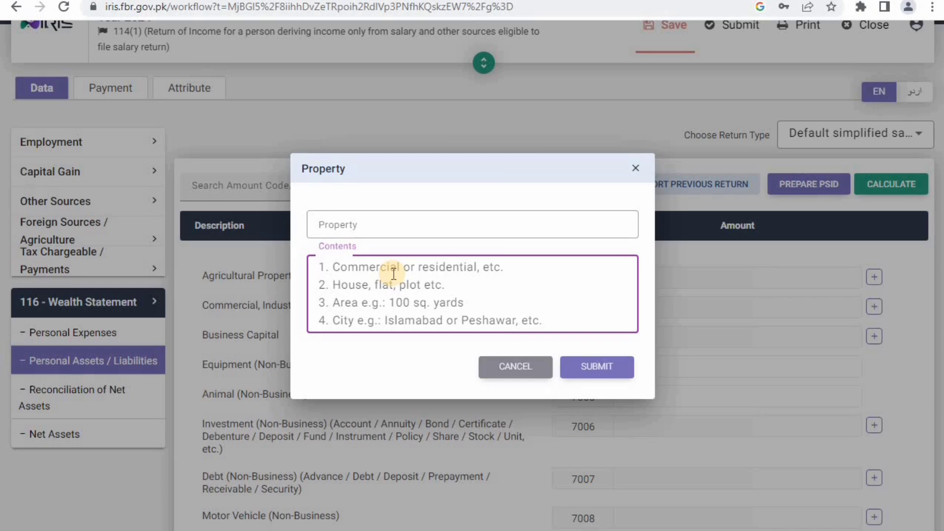
left_click(636, 169)
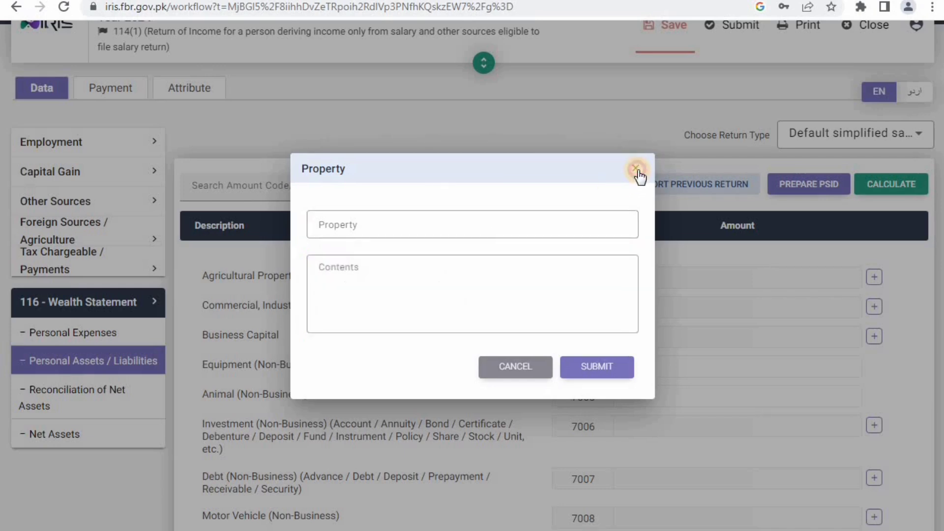
- Scroll through the declared Personal Assets / Liabilities rows to review them
scroll(643, 290, "down", 1)
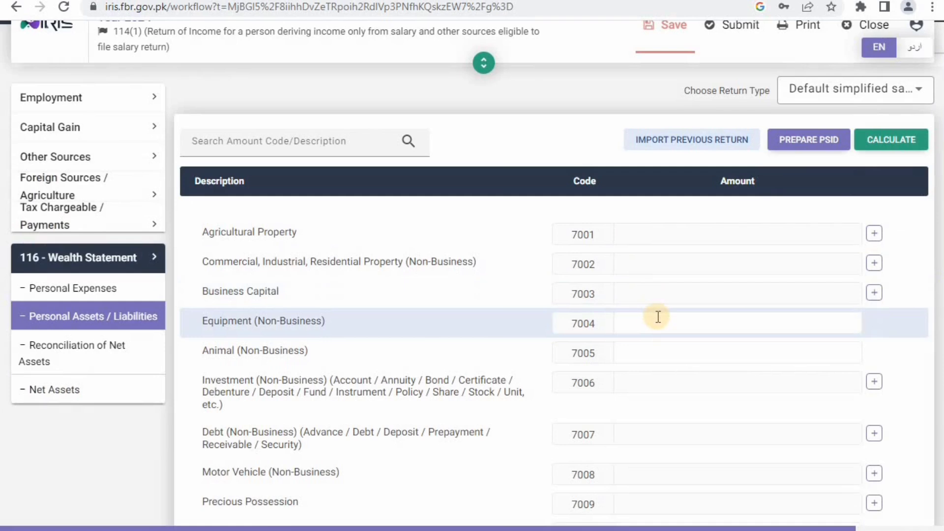
scroll(658, 317, "down", 1)
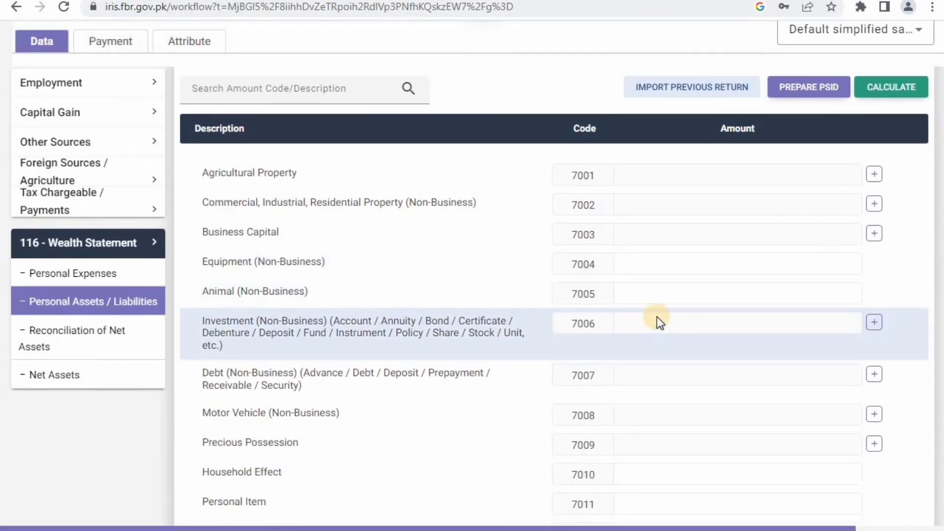
scroll(658, 319, "down", 1)
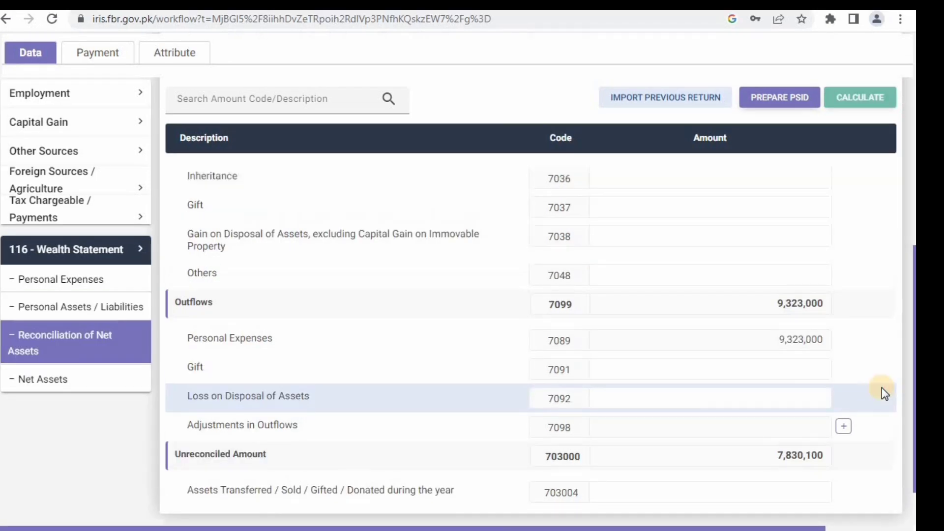
scroll(882, 393, "up", 7)
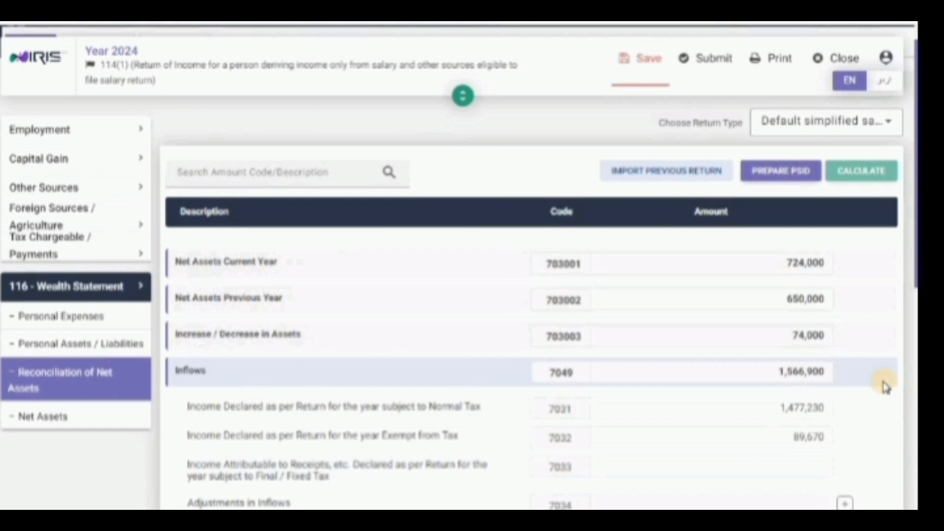
- Recalculate the return so reconciliation outflows show 9,323,000 from personal expenses
scroll(885, 387, "down", 7)
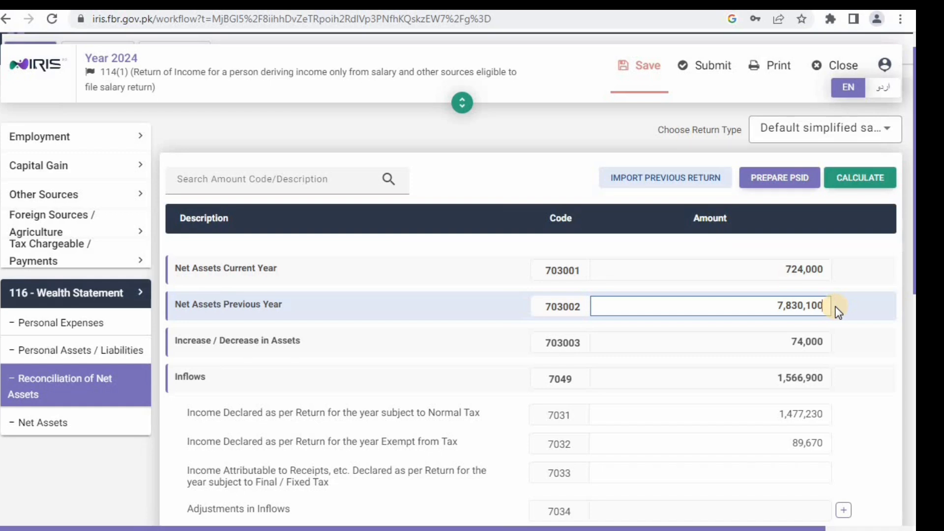
left_click(864, 178)
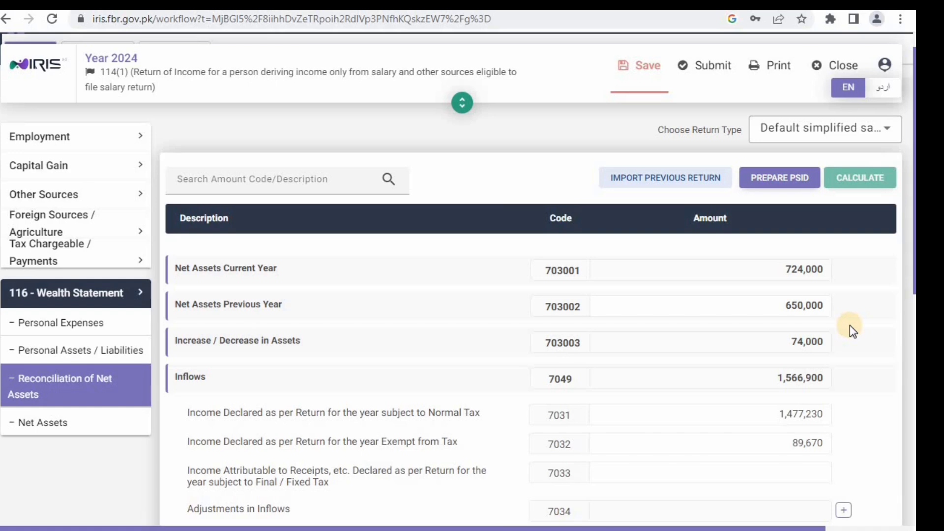
scroll(850, 326, "down", 6)
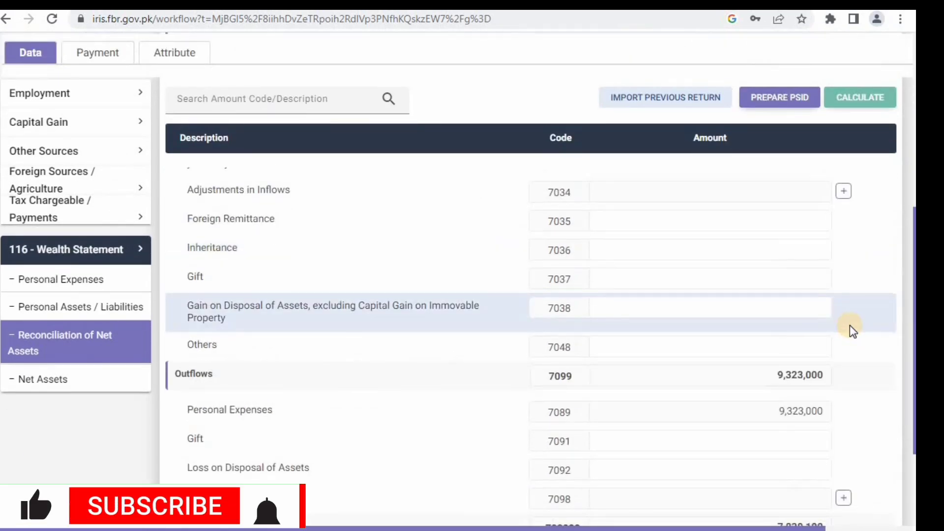
scroll(850, 326, "down", 2)
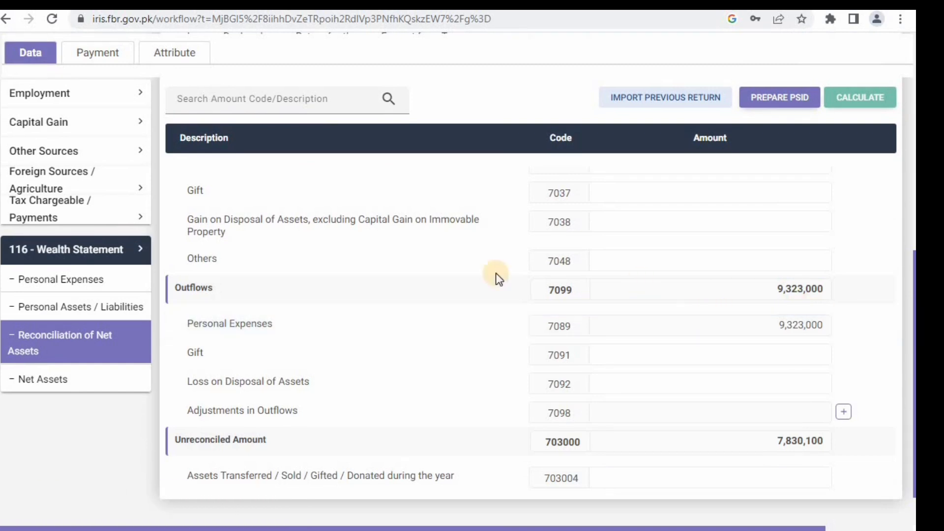
scroll(587, 213, "up", 4)
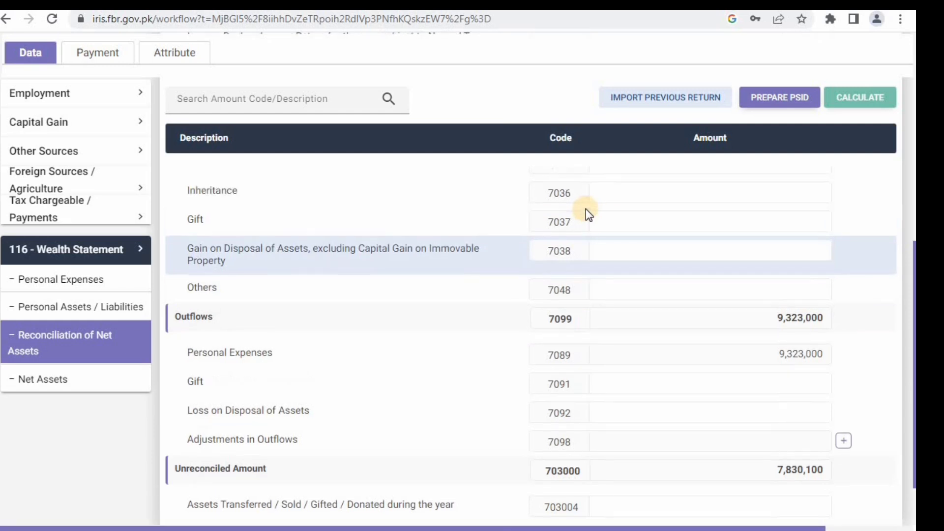
scroll(586, 210, "up", 3)
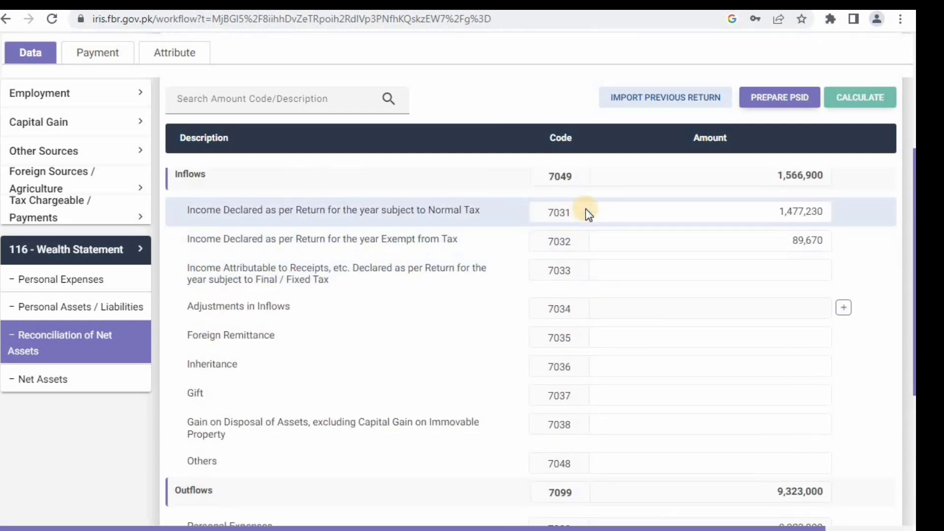
scroll(586, 208, "up", 1)
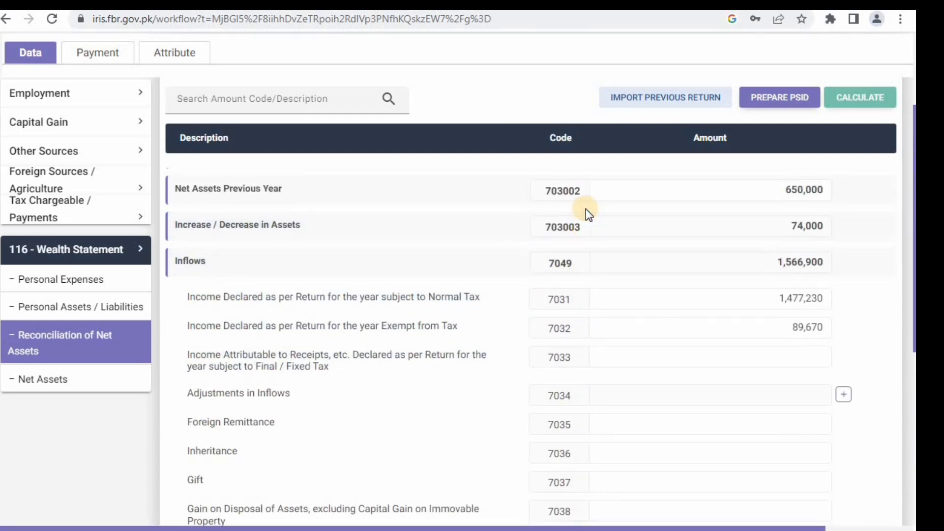
scroll(586, 209, "down", 5)
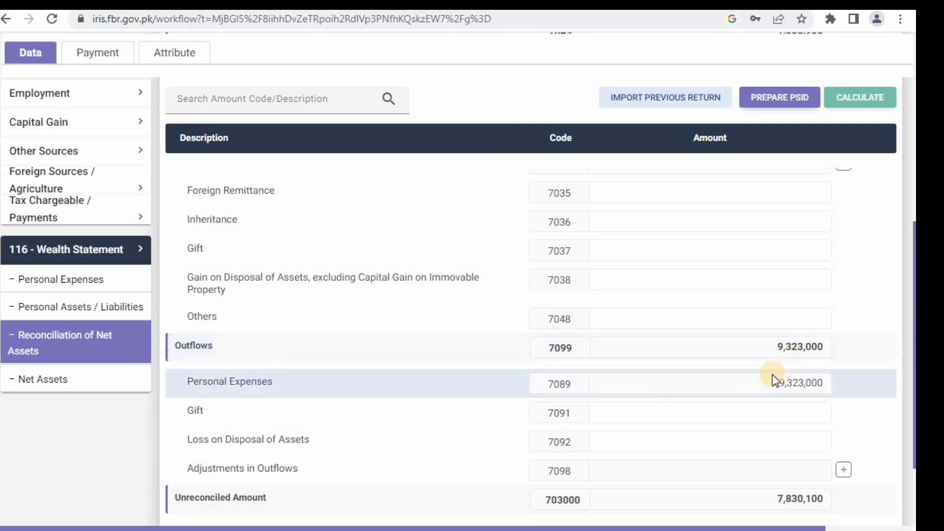
scroll(246, 364, "up", 1)
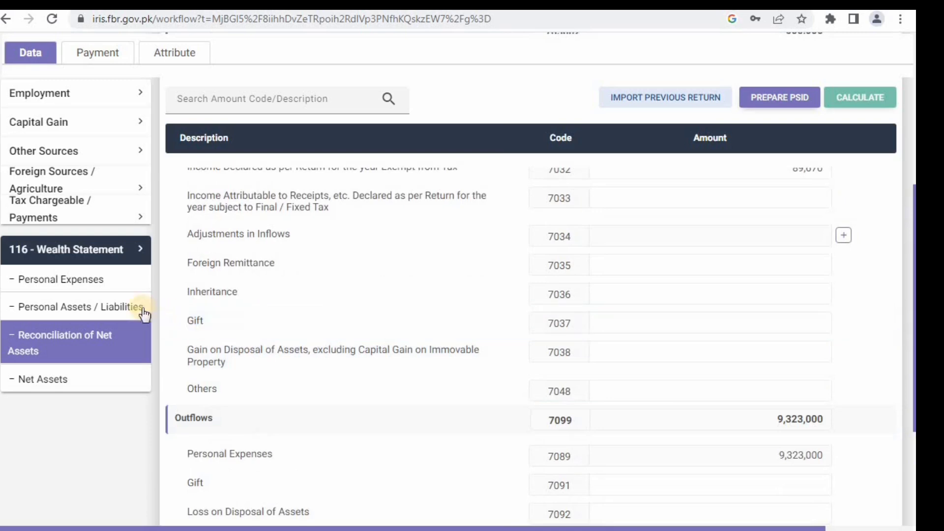
- Change Personal Expenses row 7087 from 9,000,000 to 900,000 and recalculate the return
left_click(93, 279)
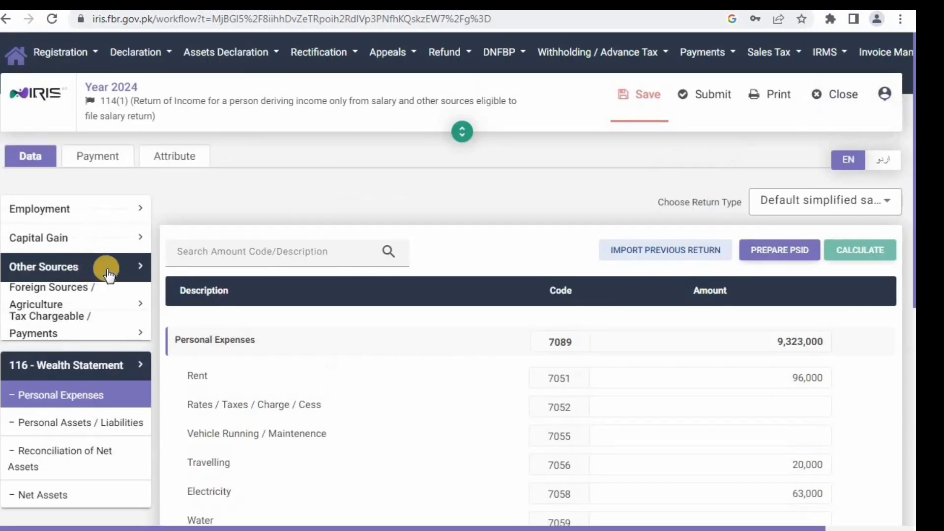
scroll(594, 314, "down", 5)
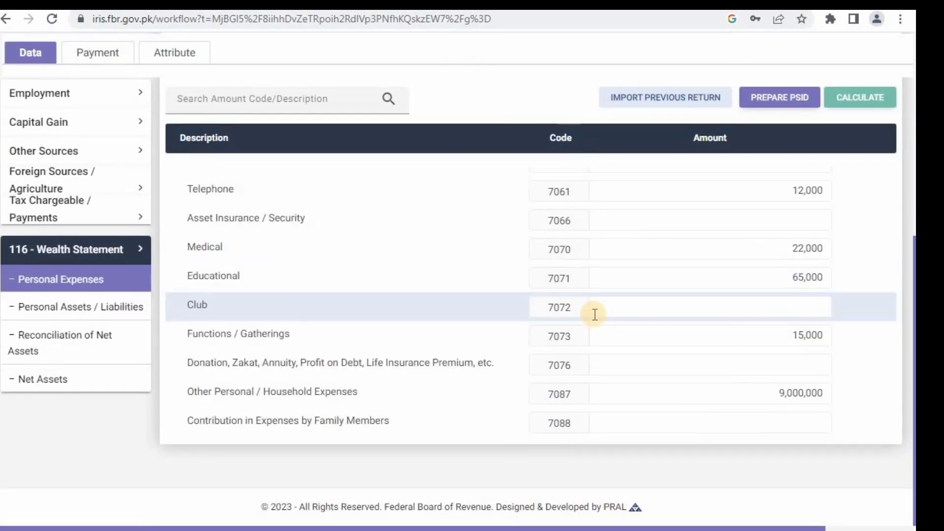
left_click(823, 396)
key("BackSpace")
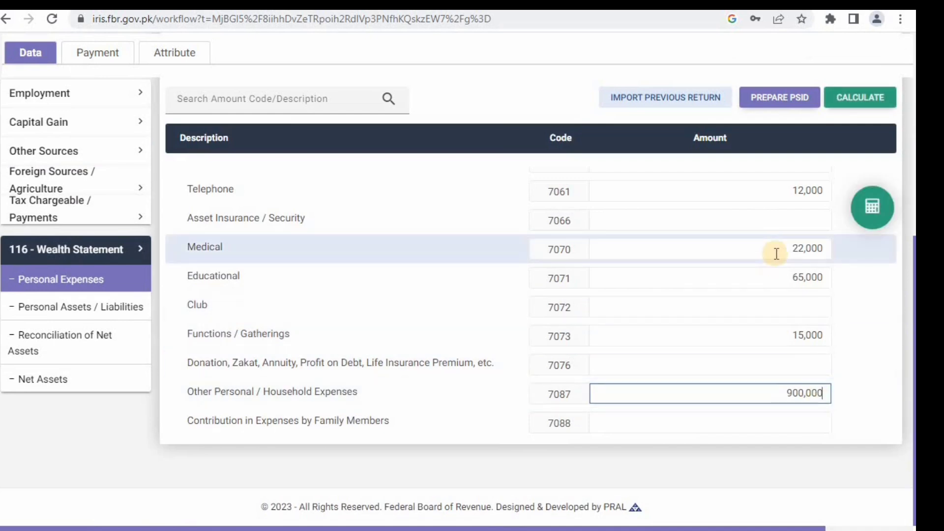
left_click(847, 101)
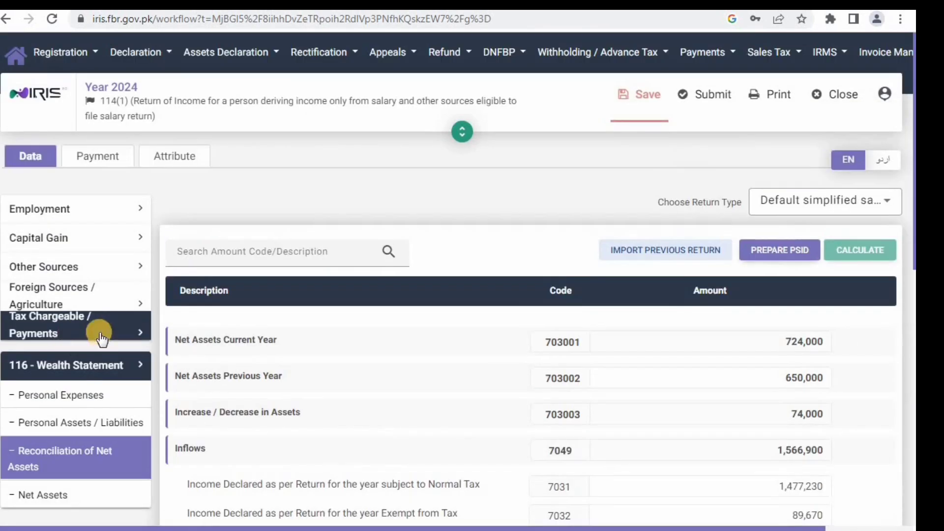
scroll(614, 369, "down", 10)
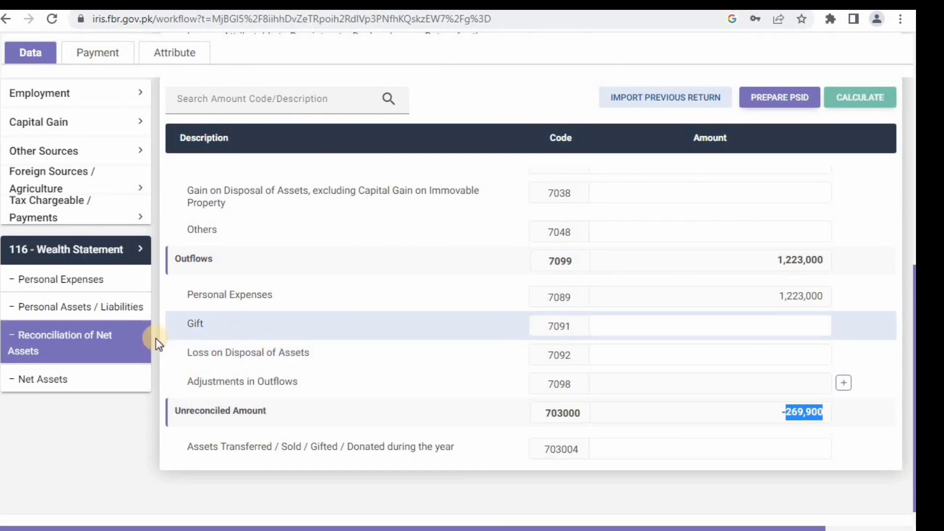
- Enter the Cash (Non-Business) balance on the Personal Assets / Liabilities page
left_click(116, 308)
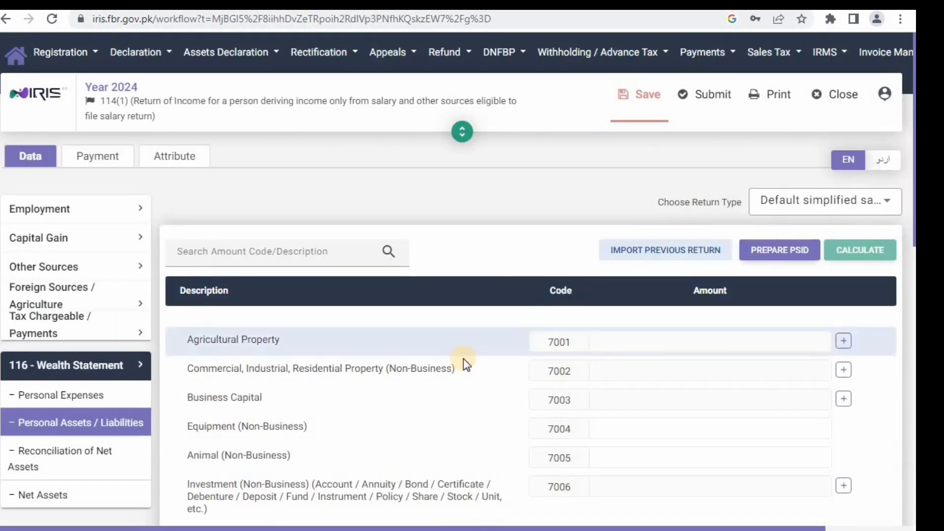
scroll(705, 449, "down", 5)
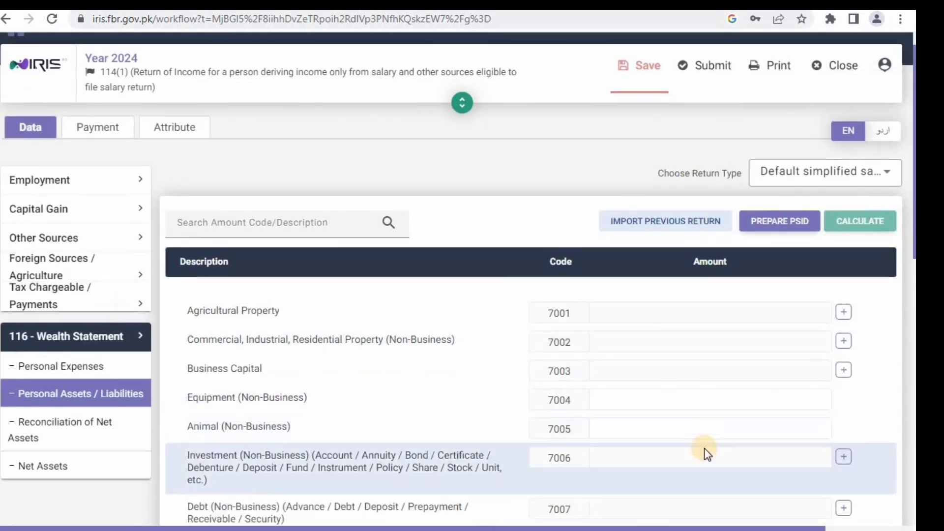
scroll(705, 448, "down", 4)
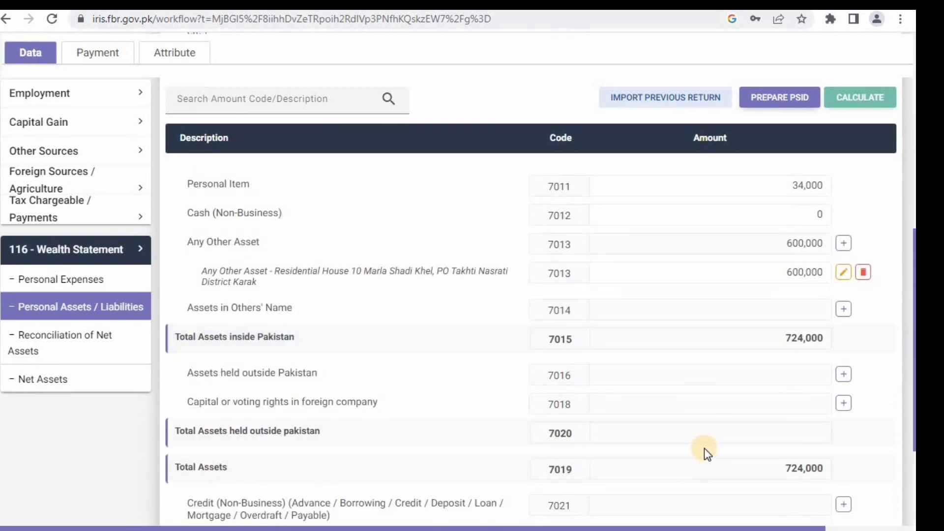
left_click(810, 216)
type("269900")
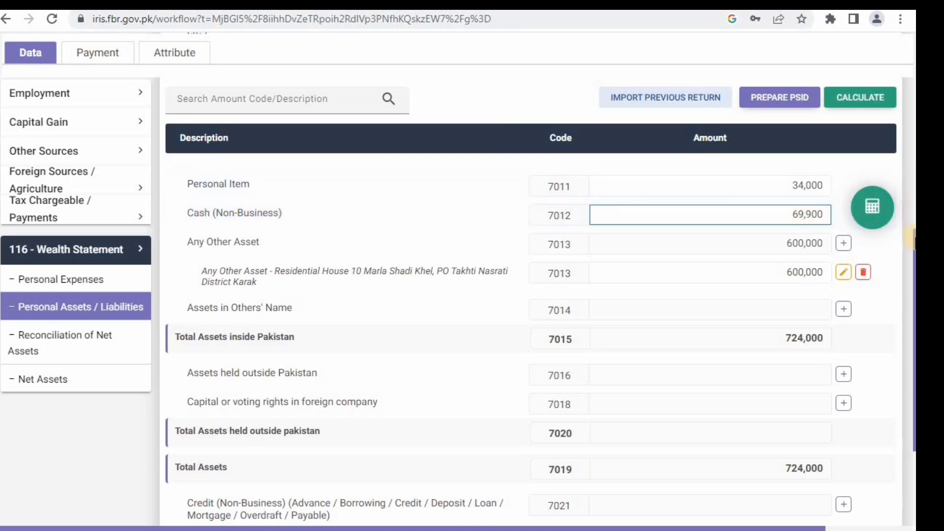
- Clear an accidental table selection and review total assets of 724,000
left_click_drag(911, 262, 910, 235)
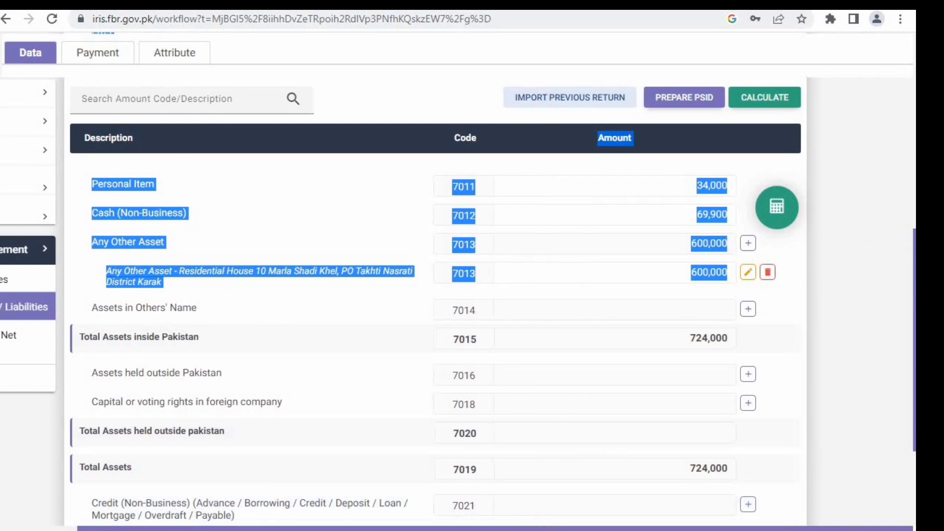
left_click_drag(535, 526, 450, 526)
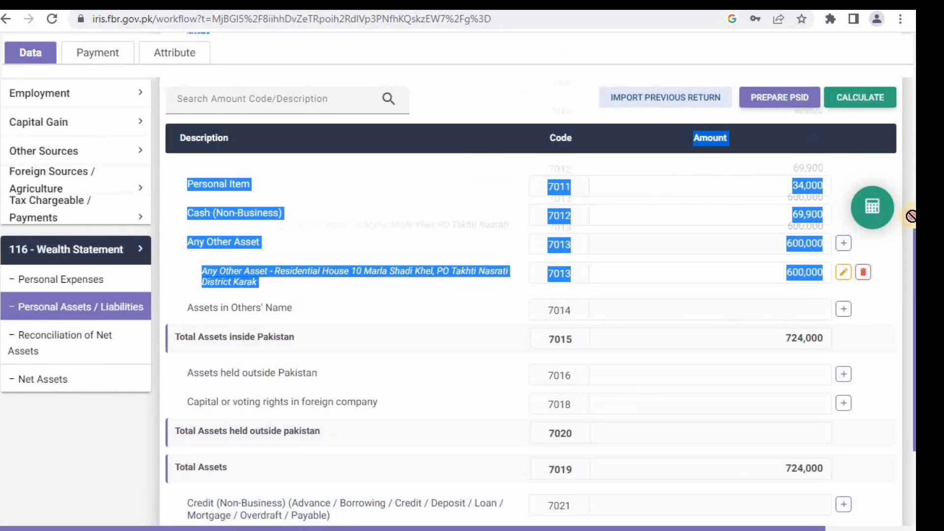
scroll(909, 207, "right", 1)
left_click(890, 210)
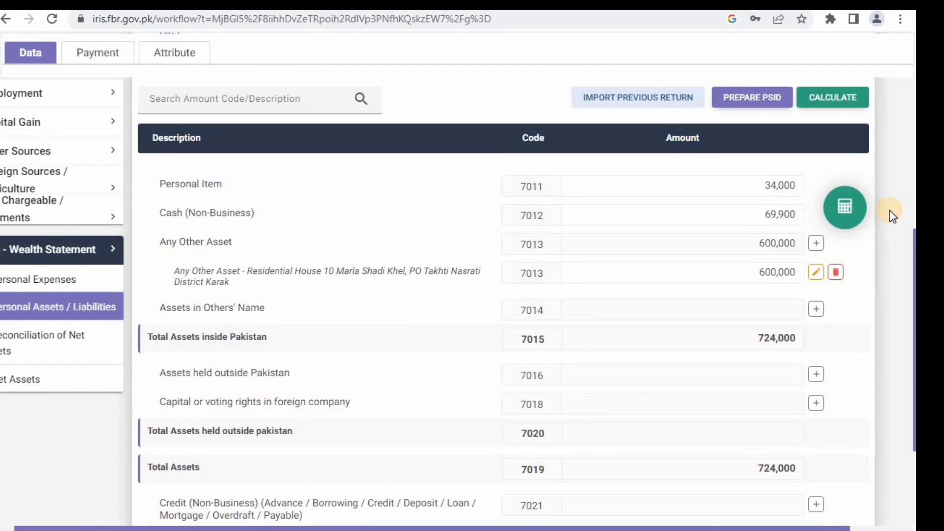
scroll(890, 210, "up", 5)
scroll(890, 211, "up", 1)
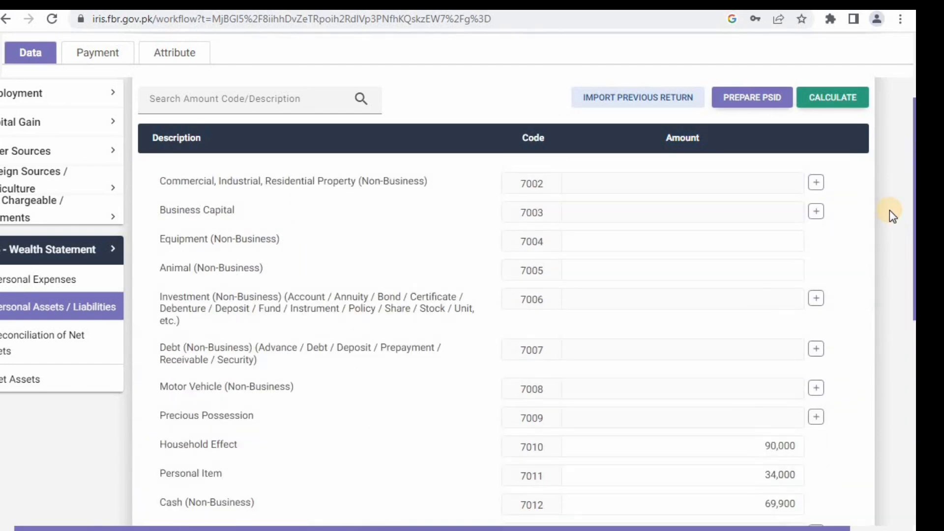
scroll(889, 210, "down", 5)
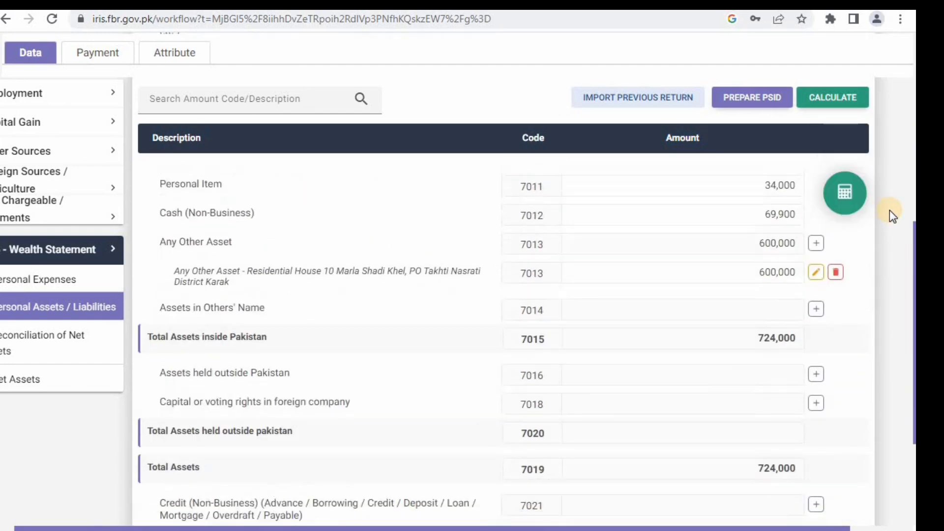
scroll(890, 210, "down", 1)
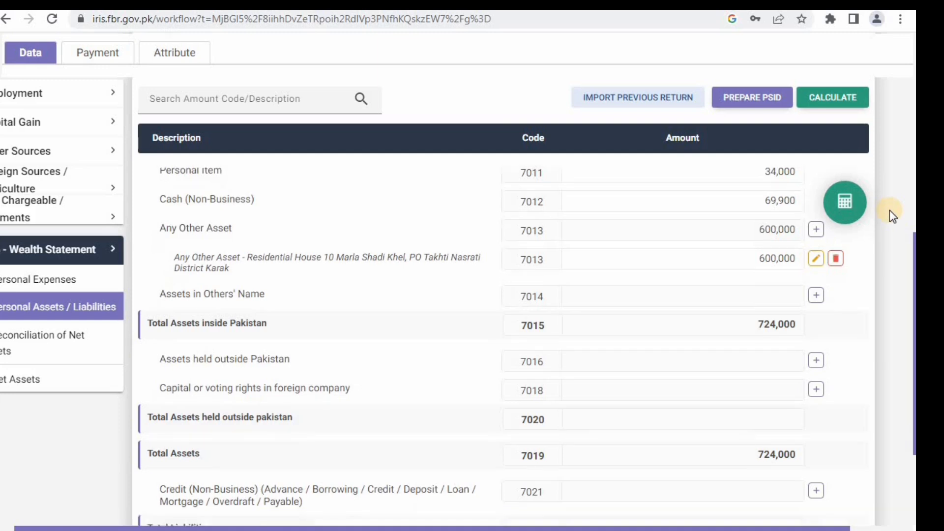
scroll(889, 210, "down", 1)
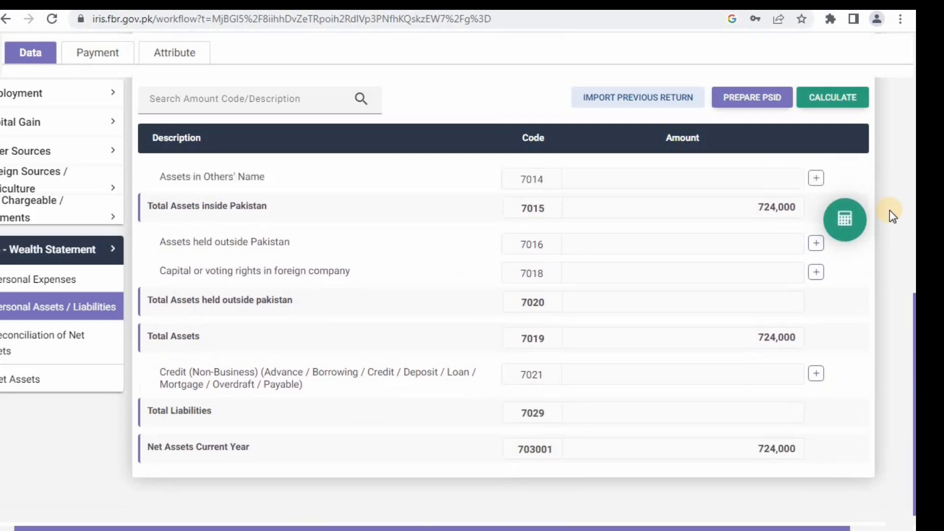
scroll(890, 211, "up", 5)
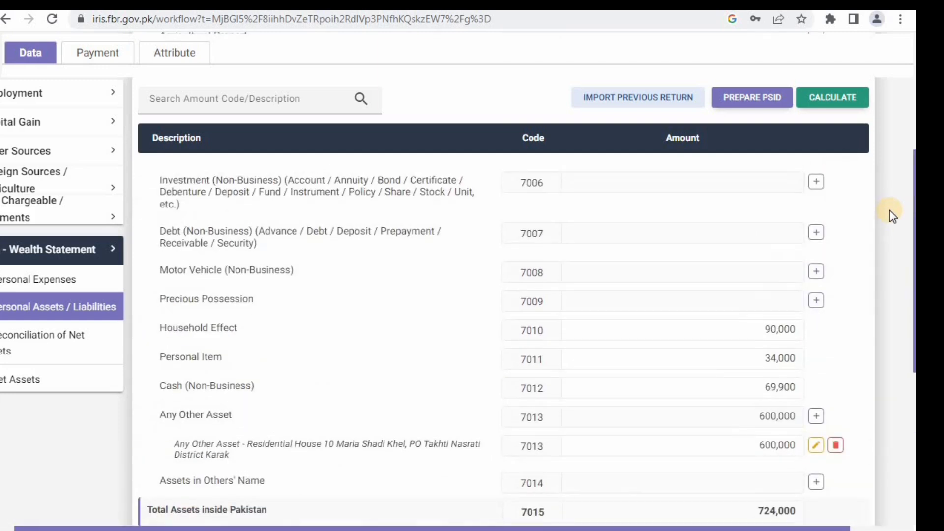
scroll(889, 210, "down", 1)
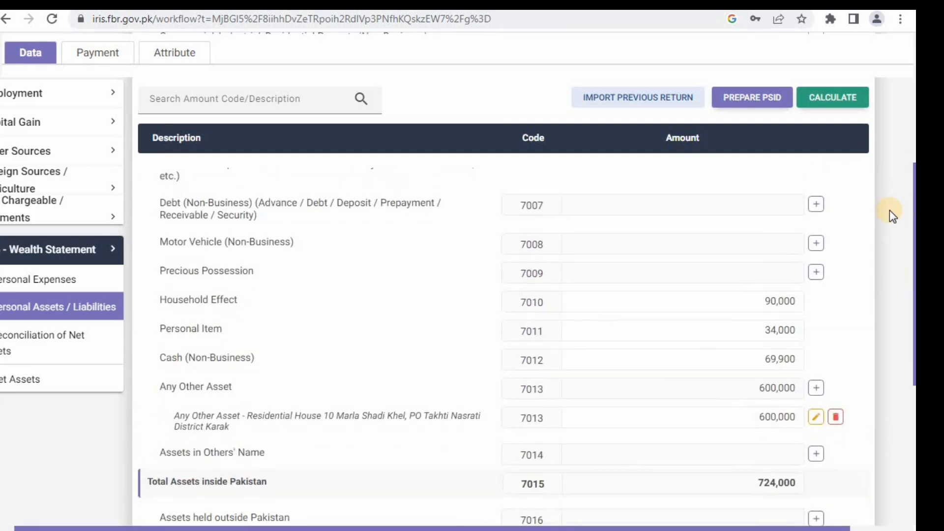
- Change Cash (Non-Business) to 269,900 and recalculate, lifting assets inside Pakistan to 993,900
left_click(763, 353)
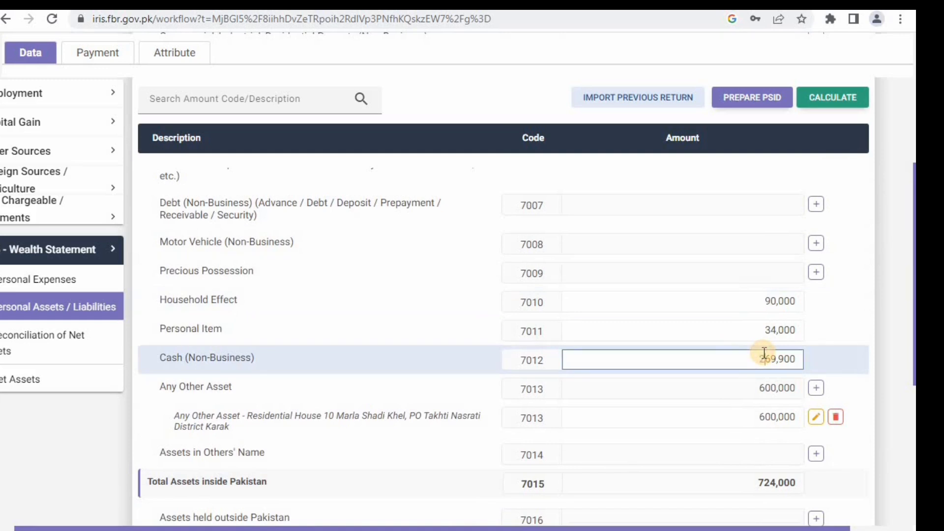
left_click(830, 101)
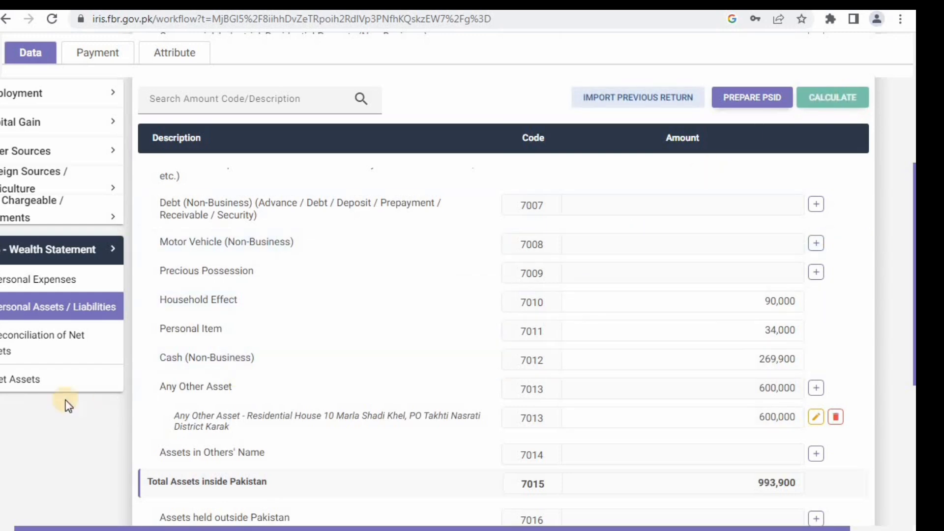
- Check the reconciliation shows a 343,900 asset increase and an Unreconciled Amount of 0
left_click(37, 347)
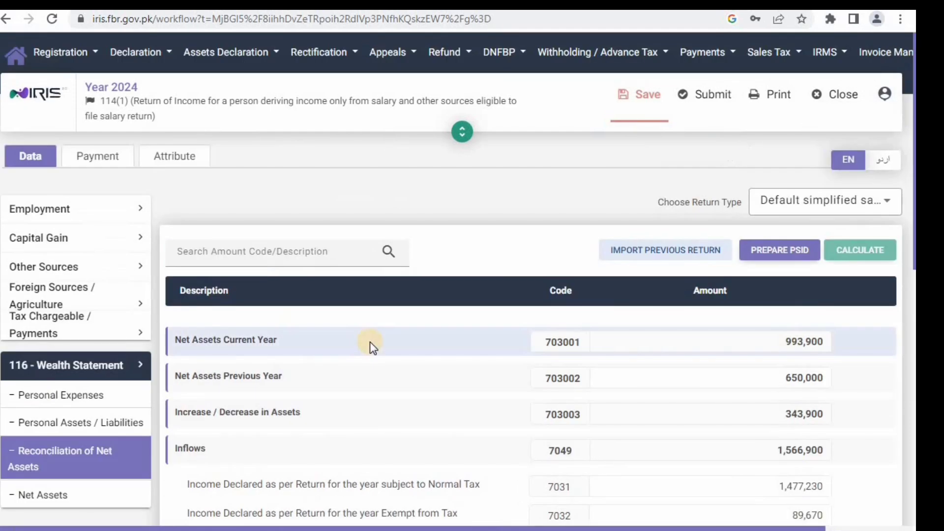
scroll(369, 341, "down", 10)
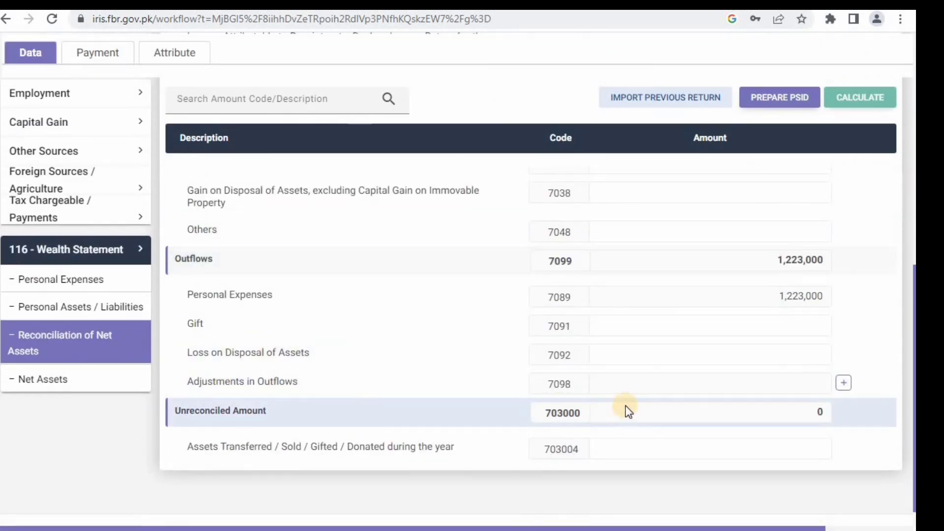
scroll(828, 162, "up", 10)
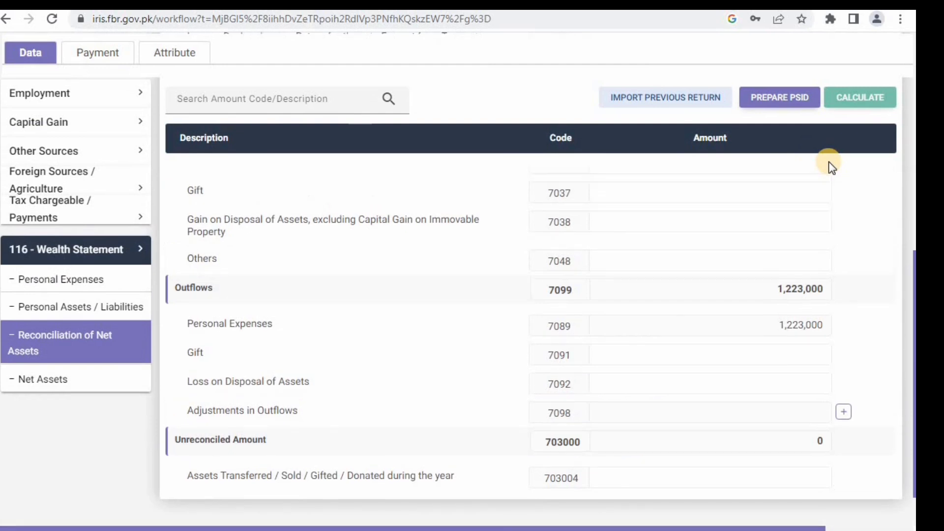
scroll(829, 161, "up", 1)
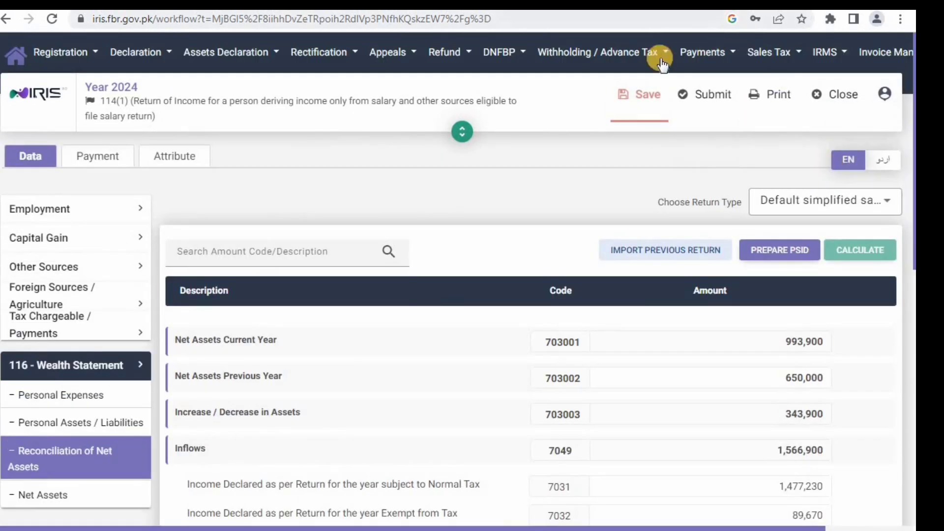
- Save the return and submit it with the four-digit PIN in the declaration
left_click(658, 101)
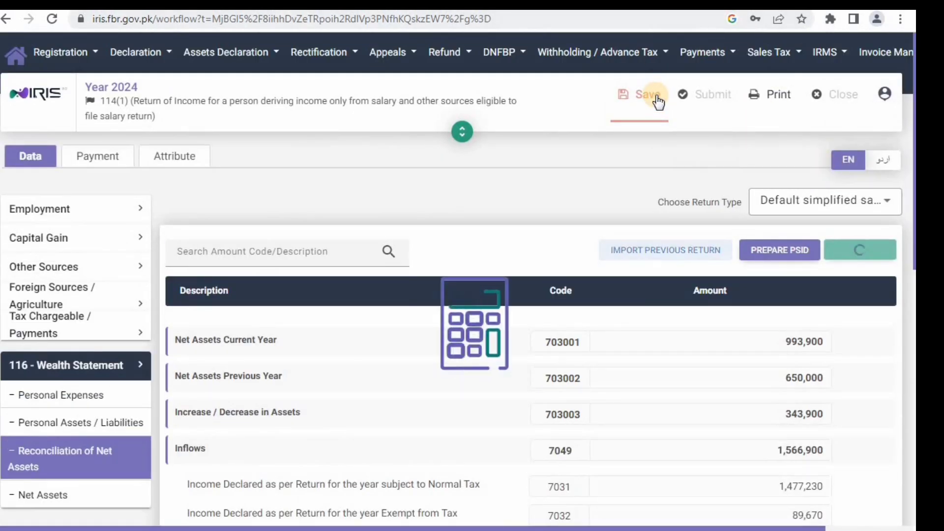
left_click(706, 99)
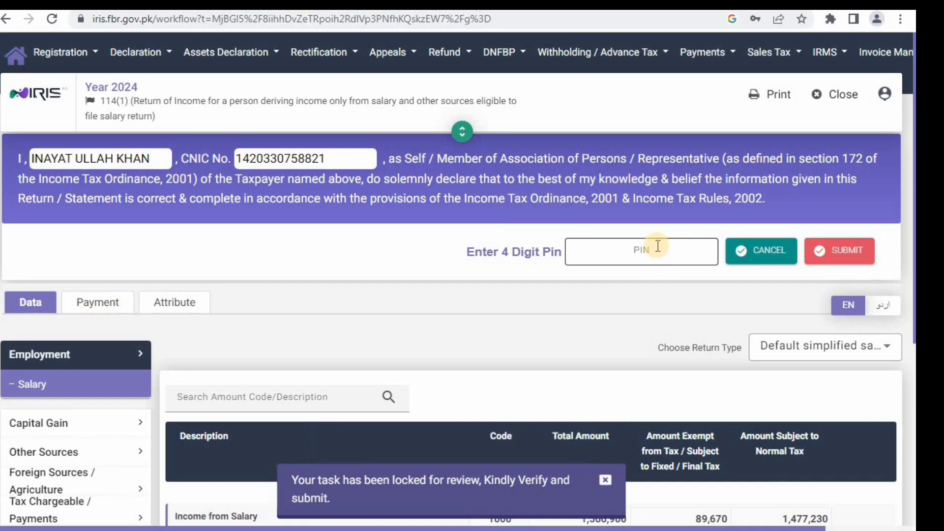
left_click(658, 250)
type("1234")
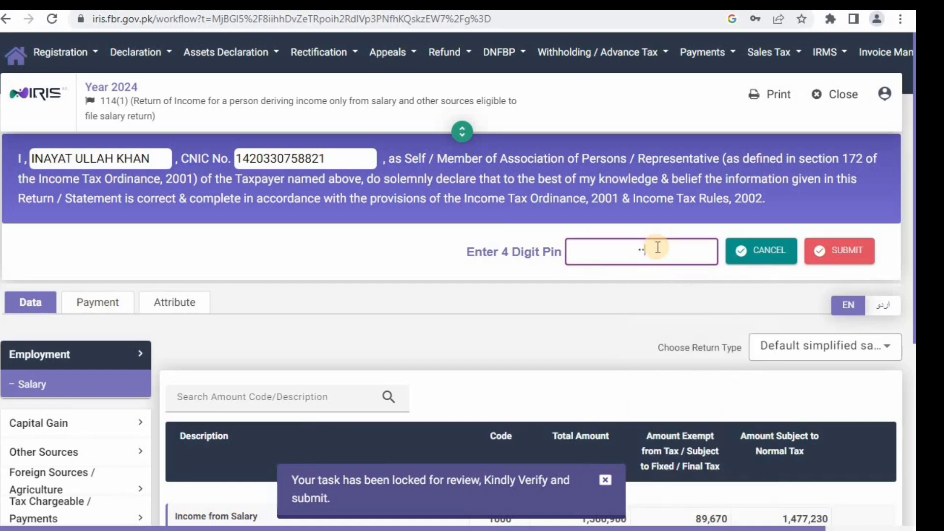
left_click(836, 254)
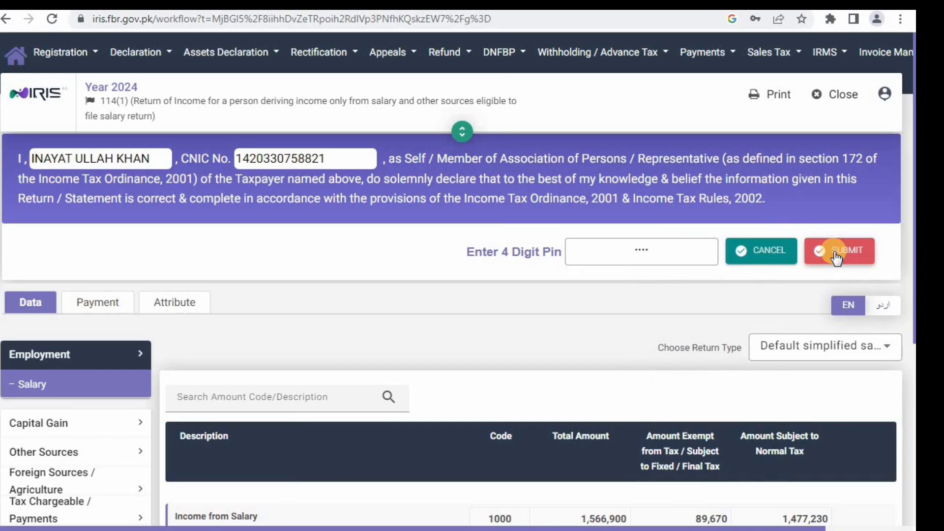